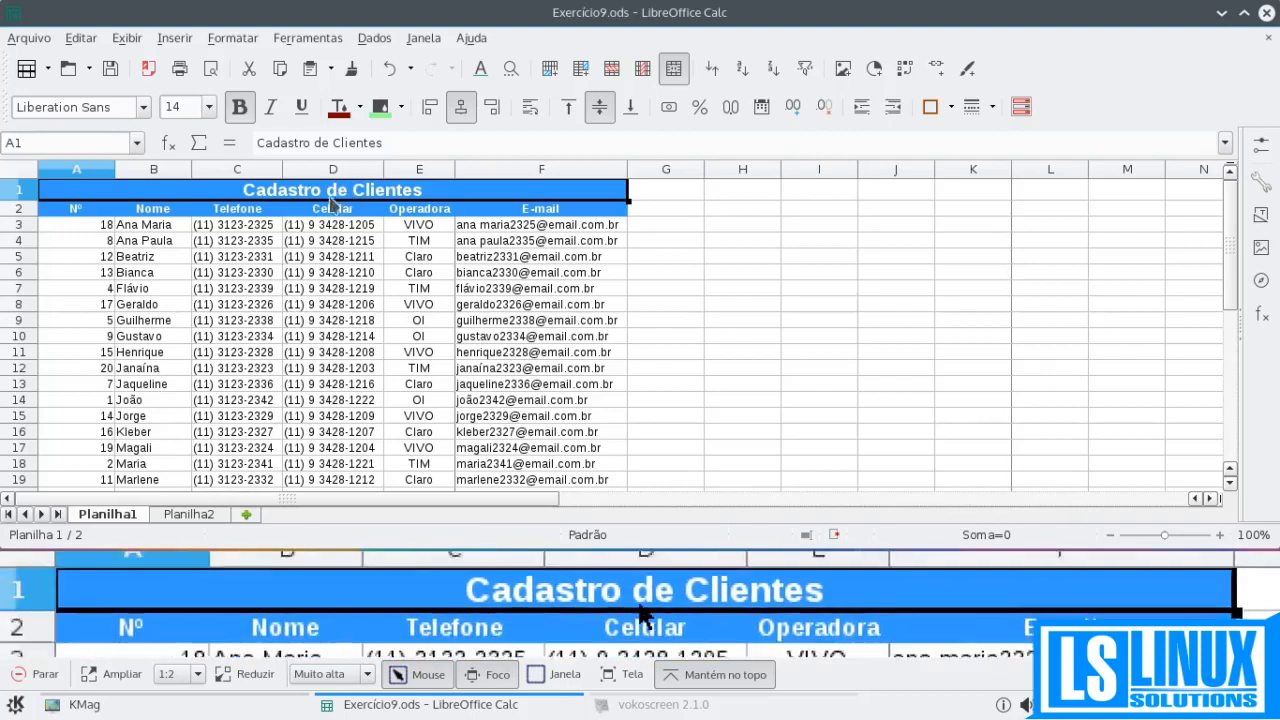
Step: Select the merged title cell A1 and show the cell styles list with the Resultado group expanded
click(318, 216)
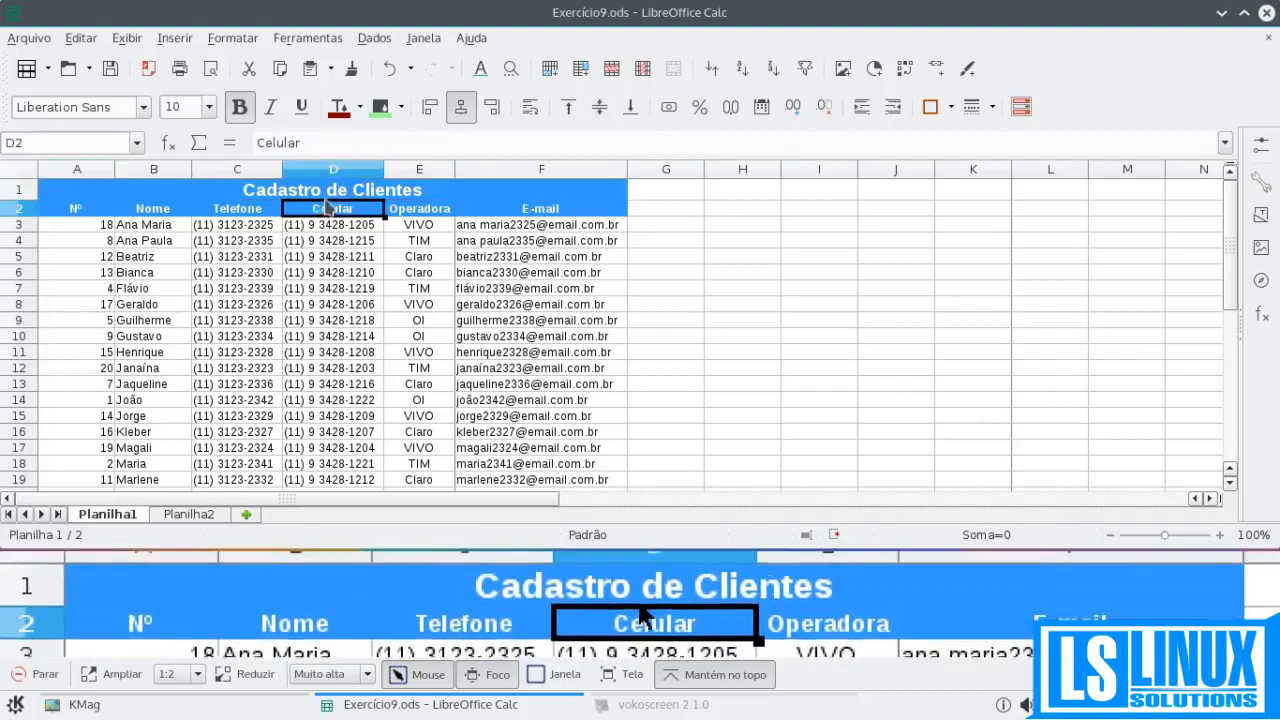
click(322, 191)
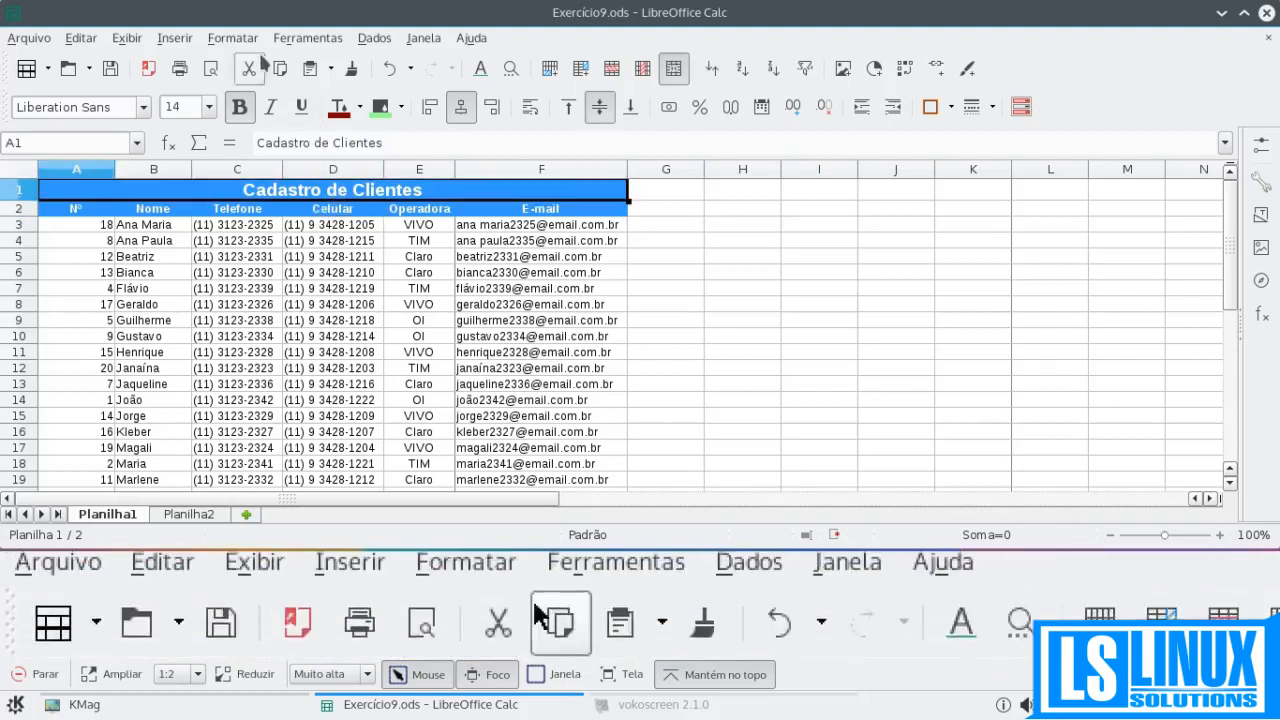
click(243, 41)
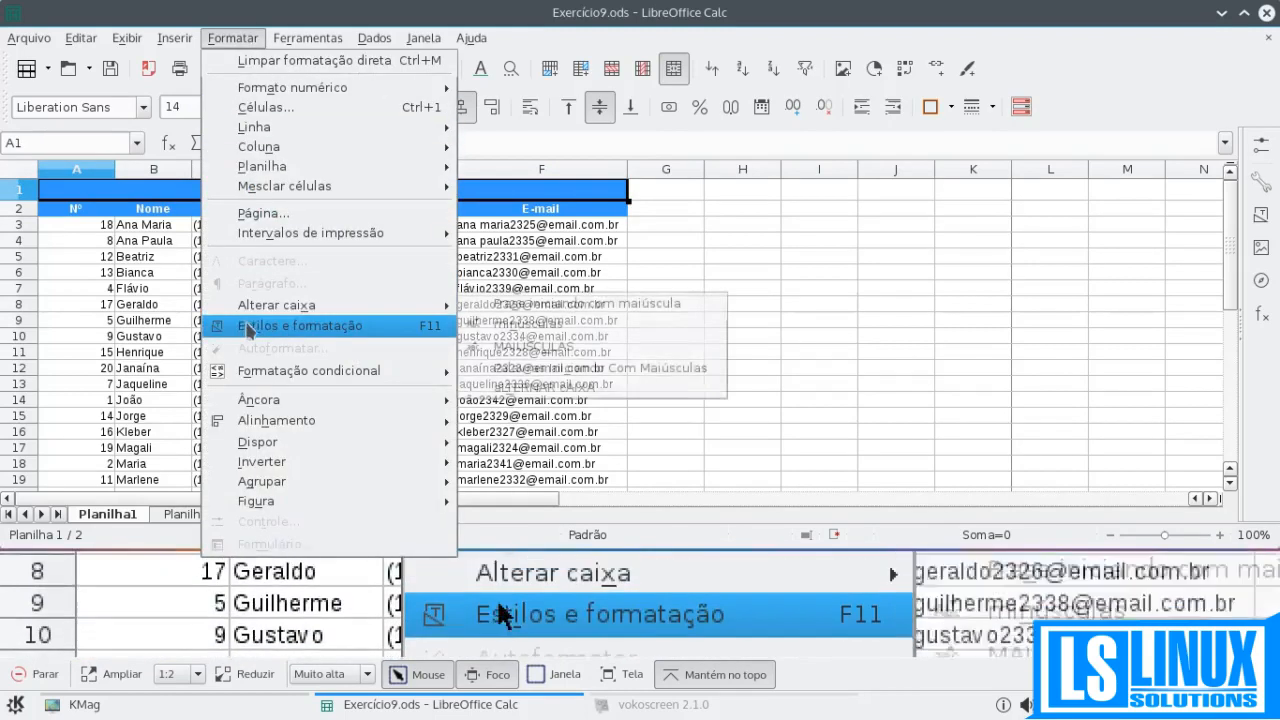
click(341, 335)
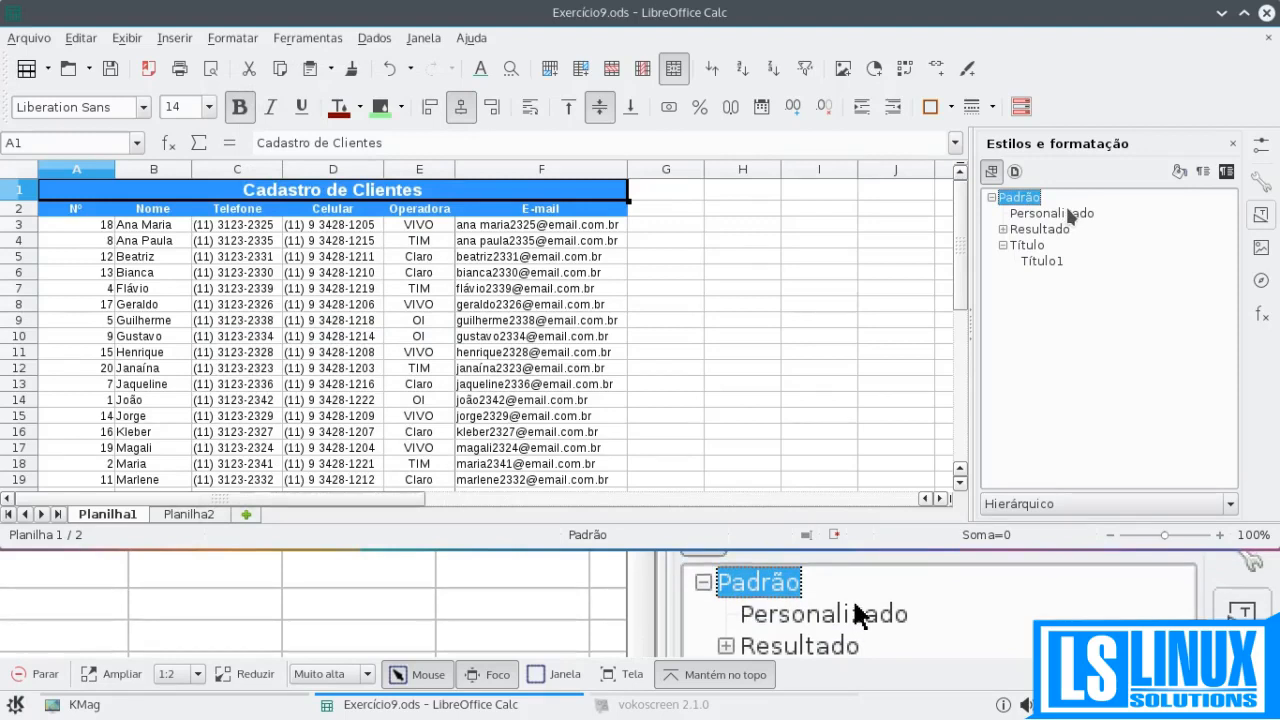
click(1004, 230)
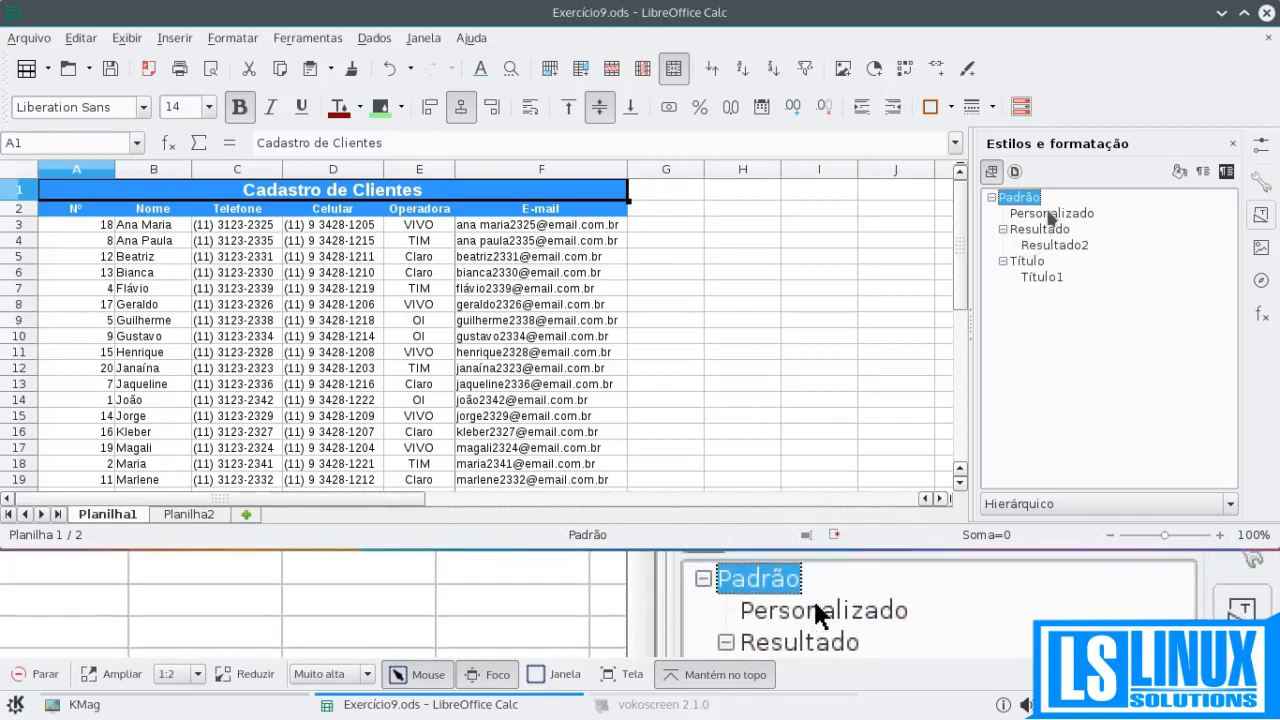
right_click(1050, 218)
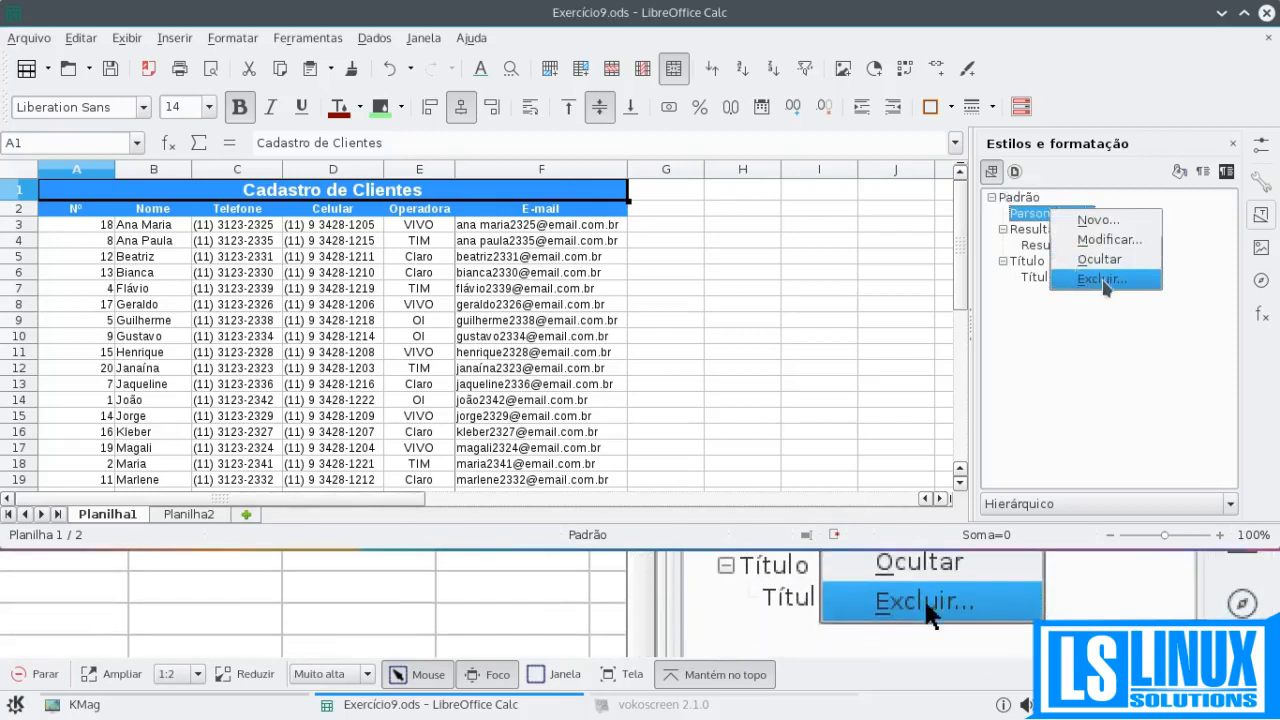
right_click(1035, 276)
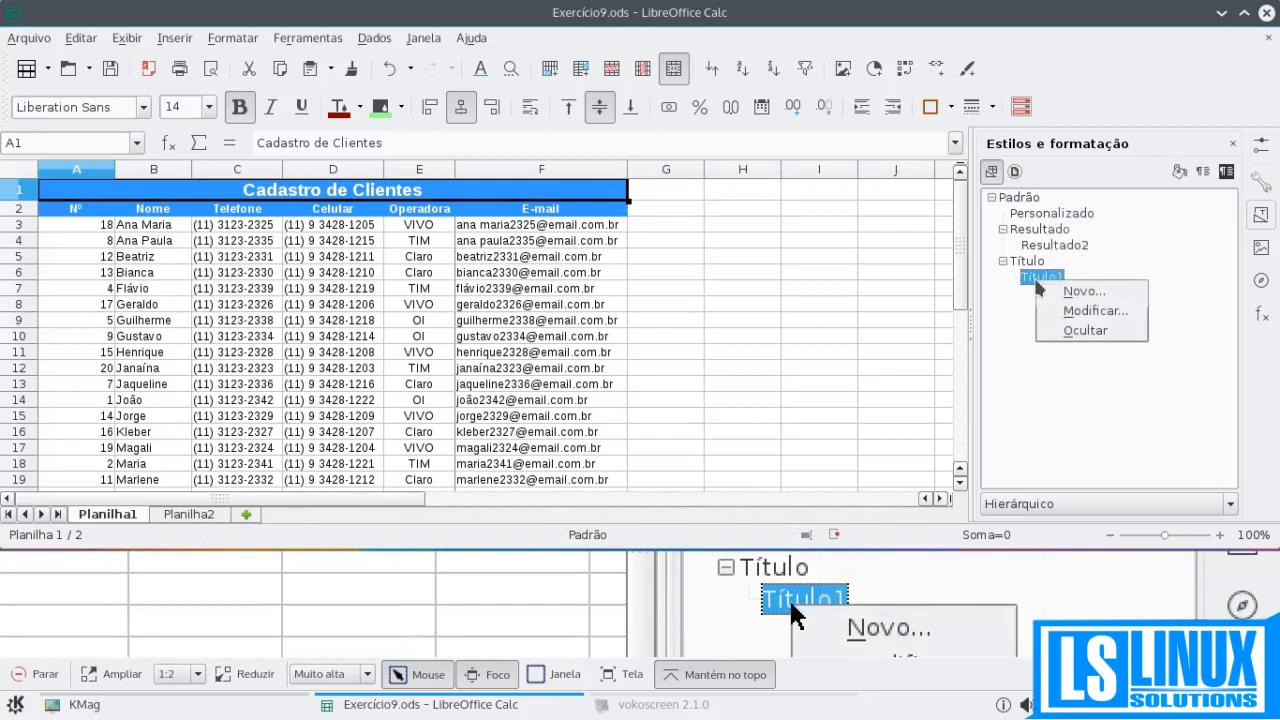
right_click(1046, 245)
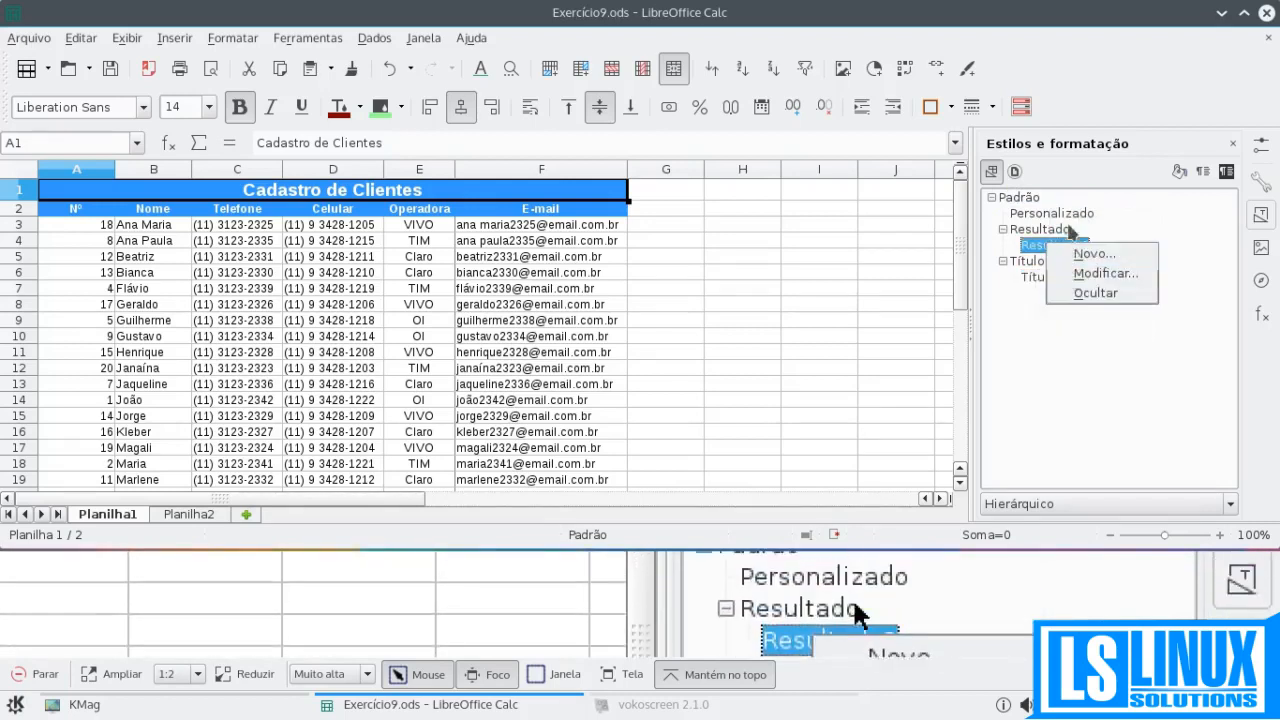
right_click(1077, 215)
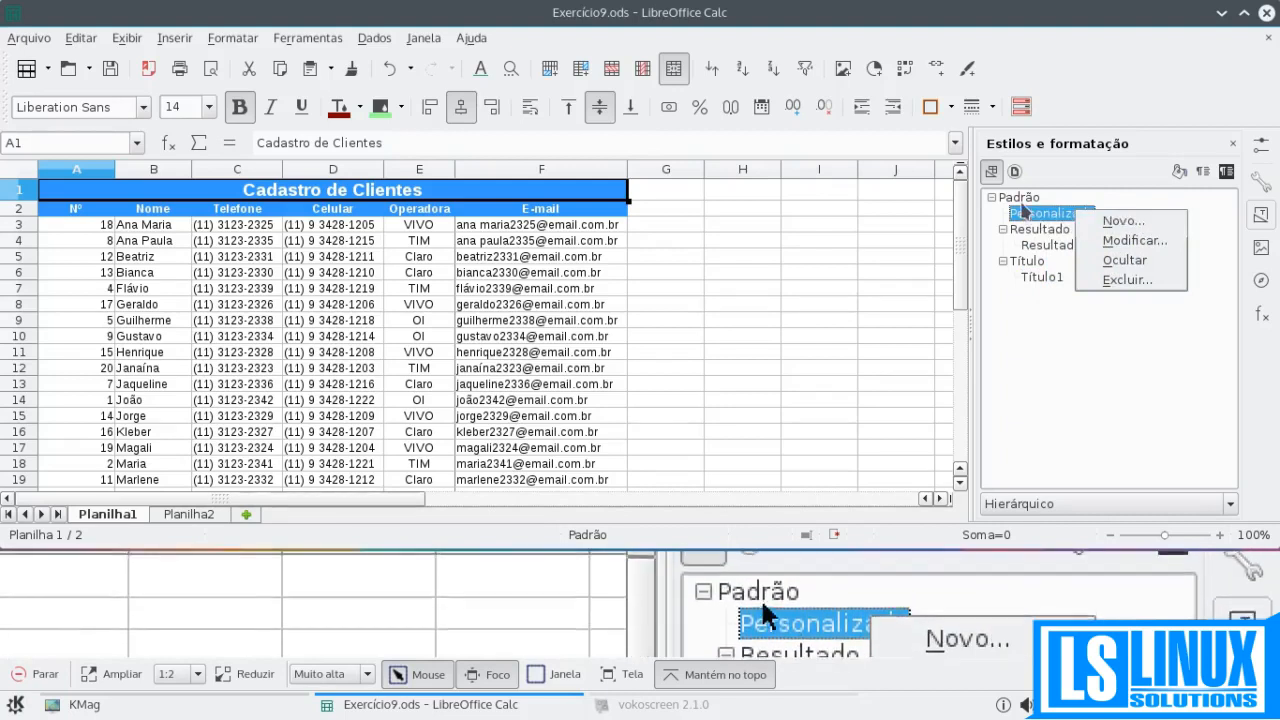
Step: Create a new cell style based on Padrão and name it "Texto Branco"
right_click(1022, 200)
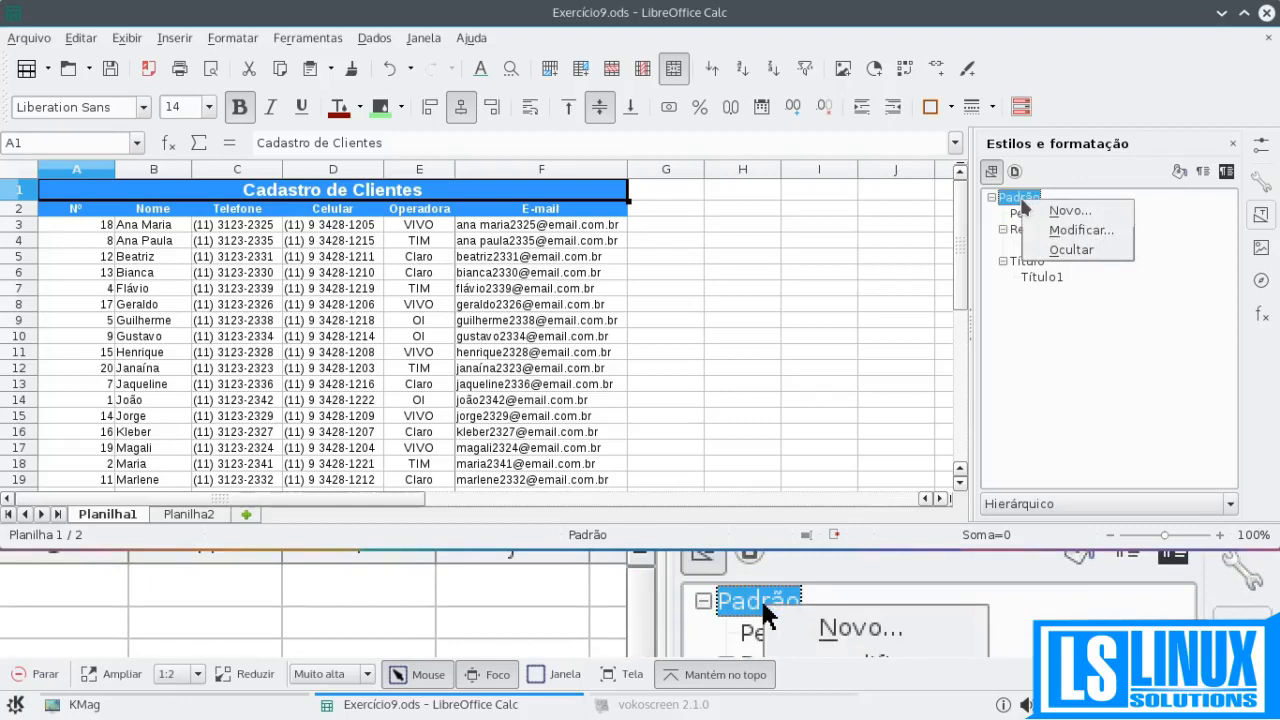
click(1052, 211)
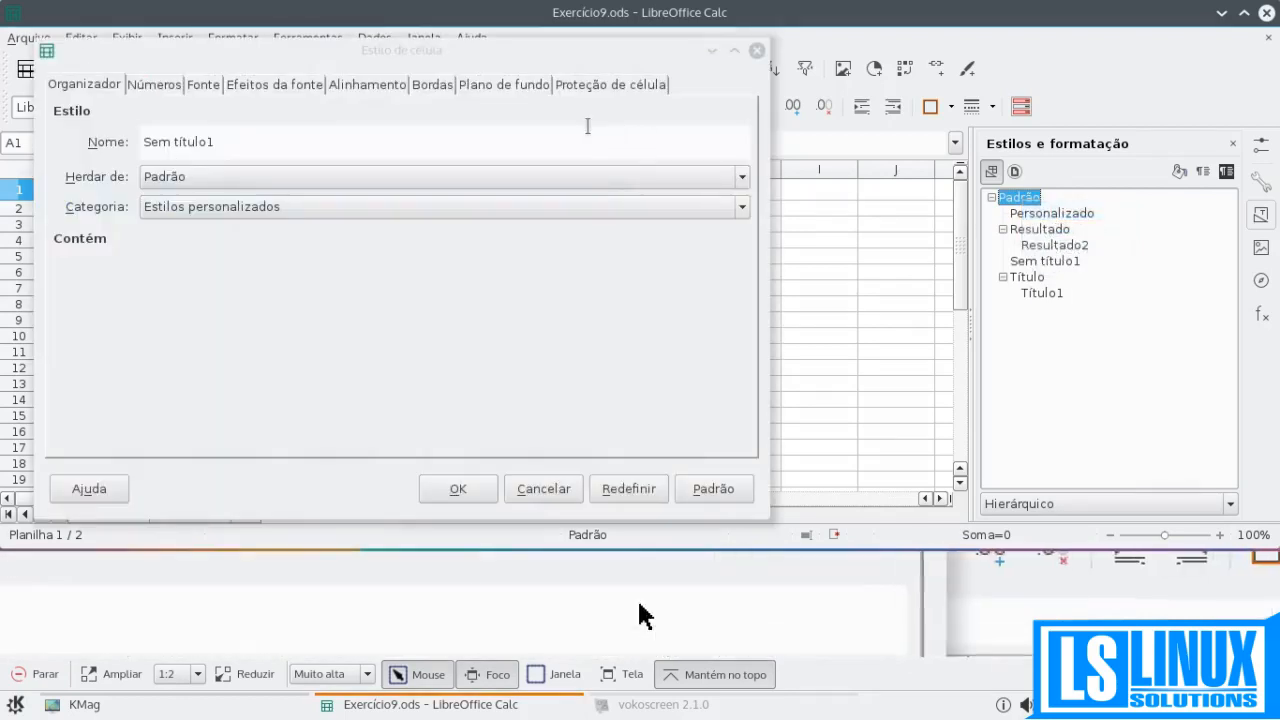
drag(513, 52, 681, 56)
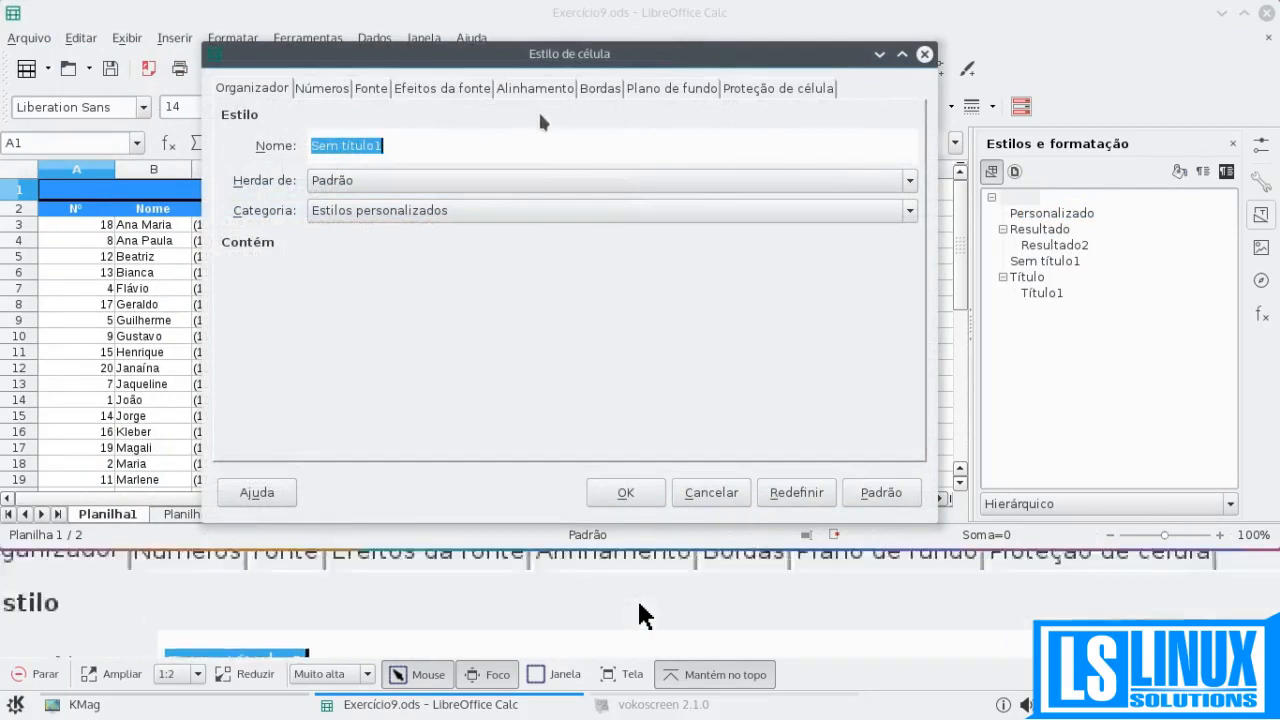
click(462, 144)
triple_click(462, 144)
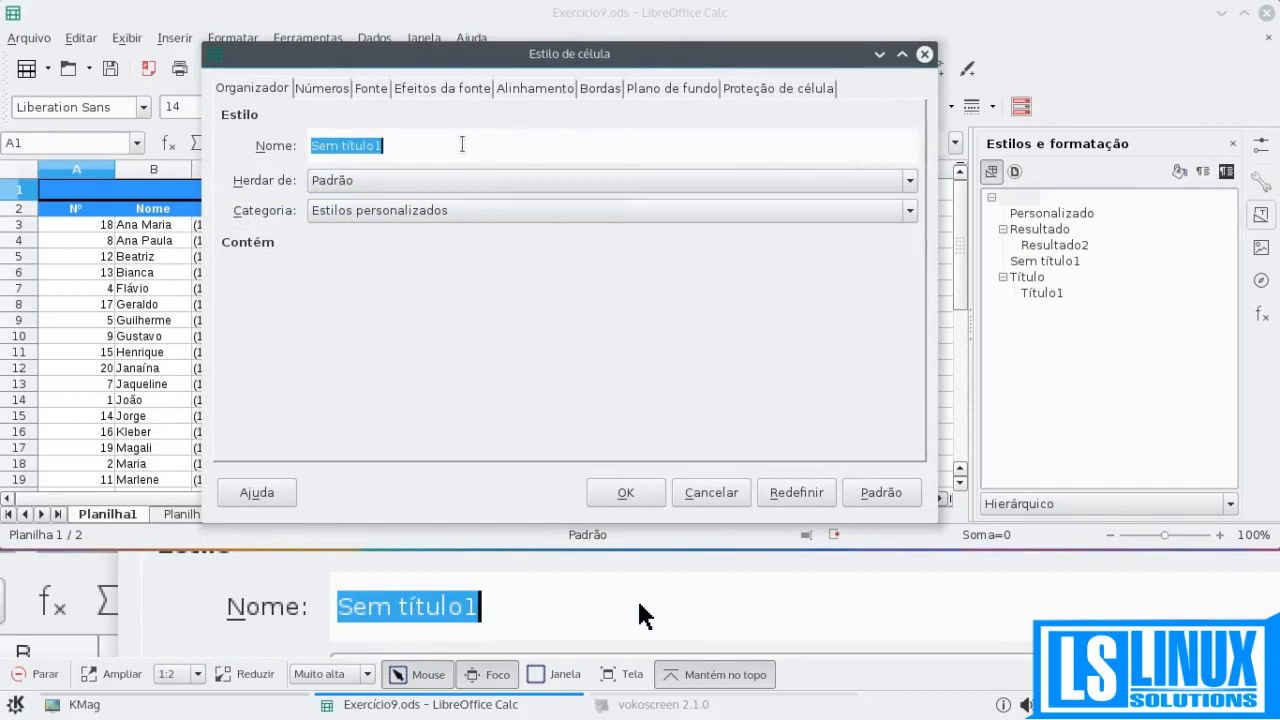
text(Tex)
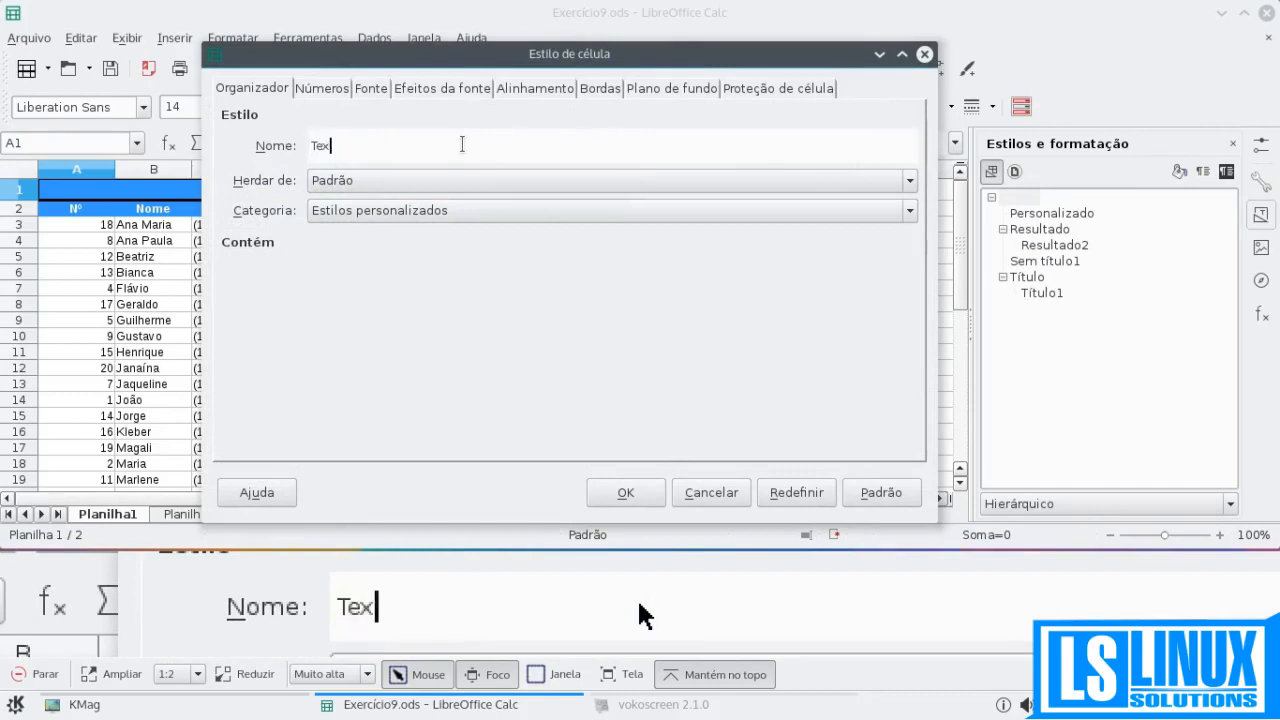
text(to Br)
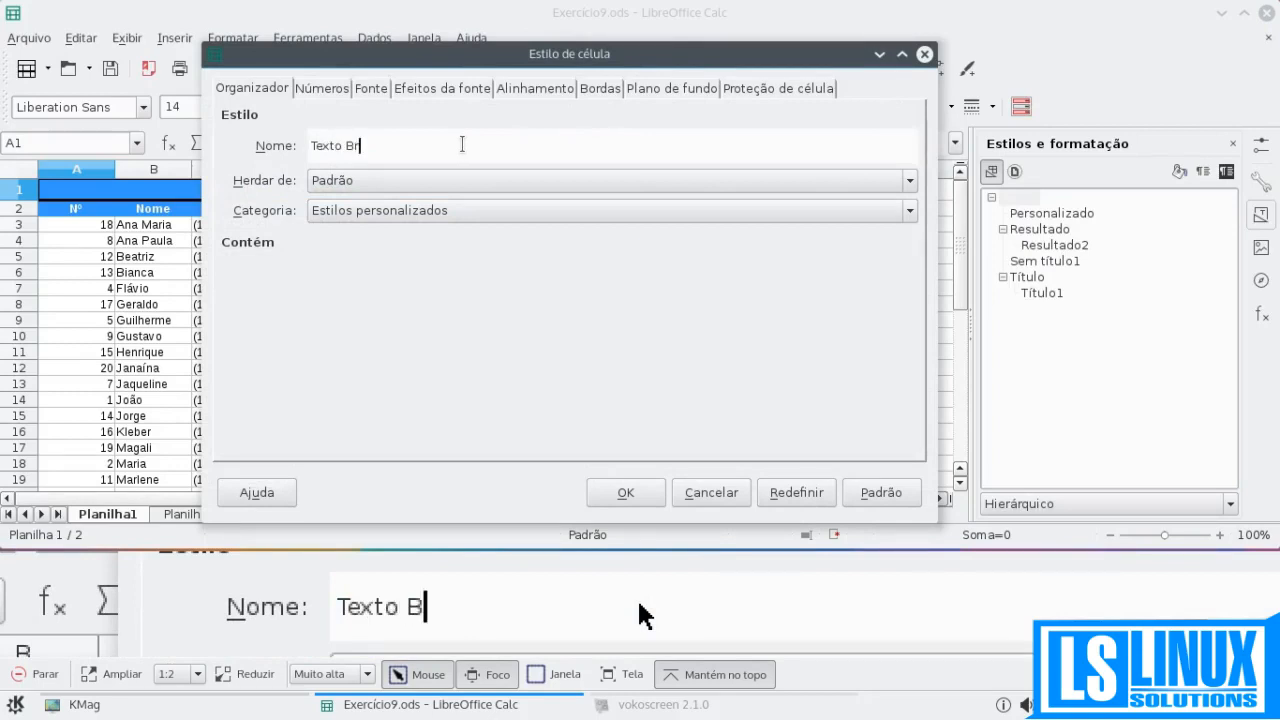
text(anco e)
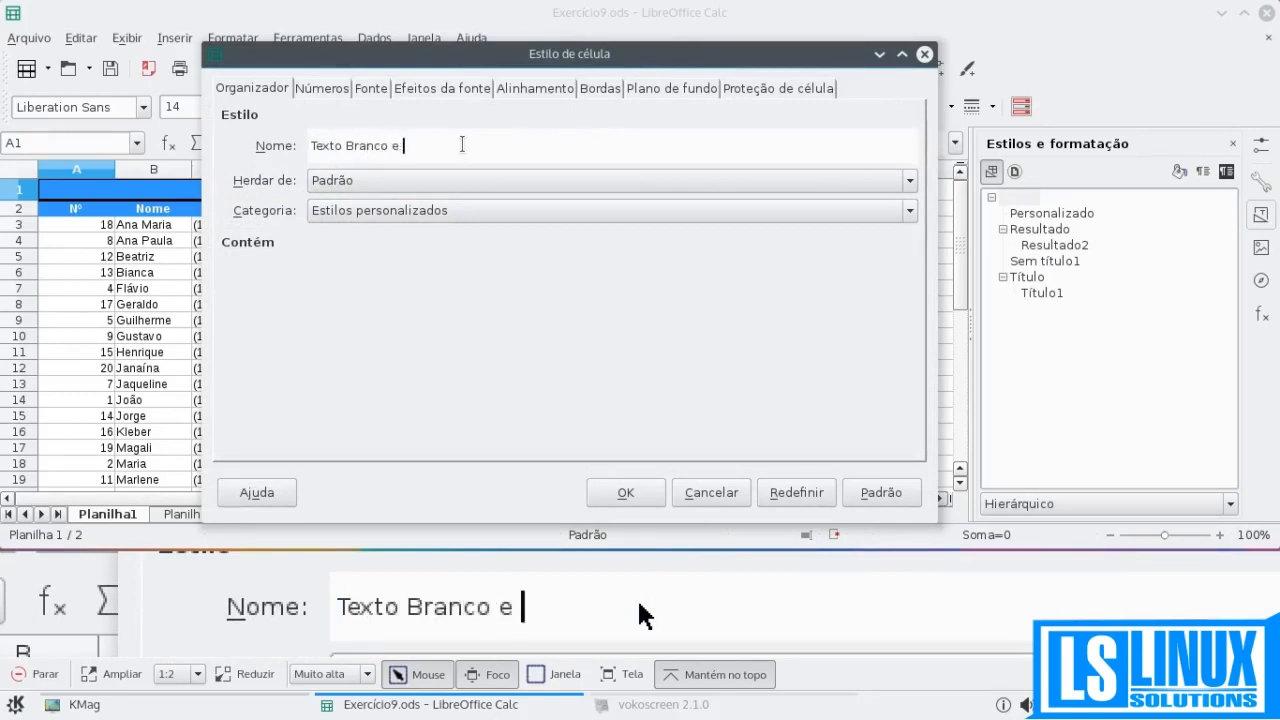
key(BackSpace)
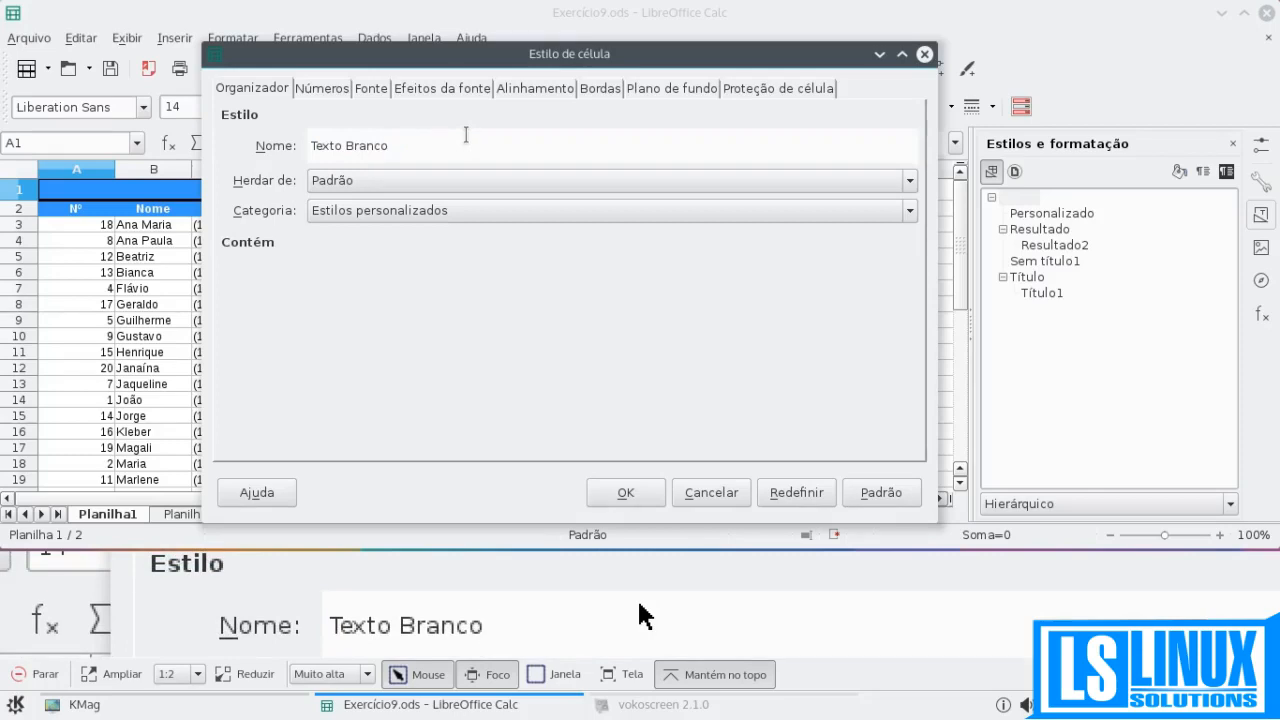
Step: Review the new style's number format categories, including Porcentagem, Moeda, Data, Hora, Científico, Fração and Valor lógico
click(330, 88)
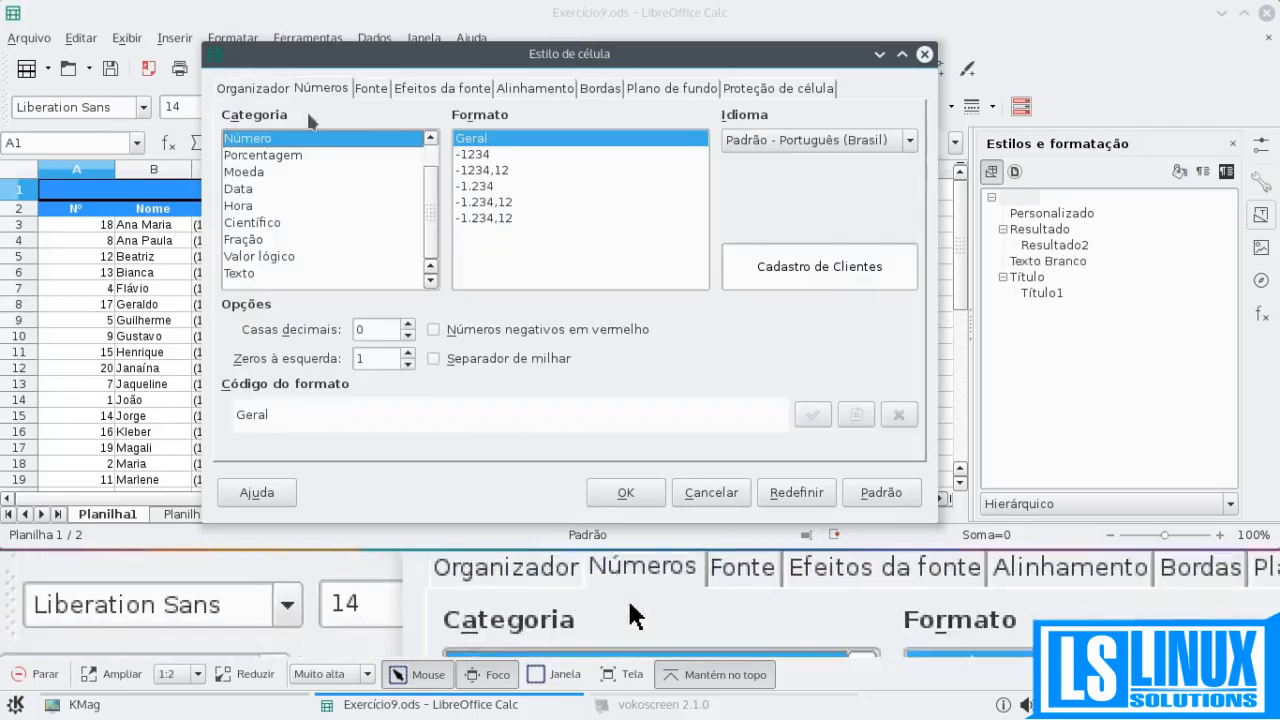
click(262, 157)
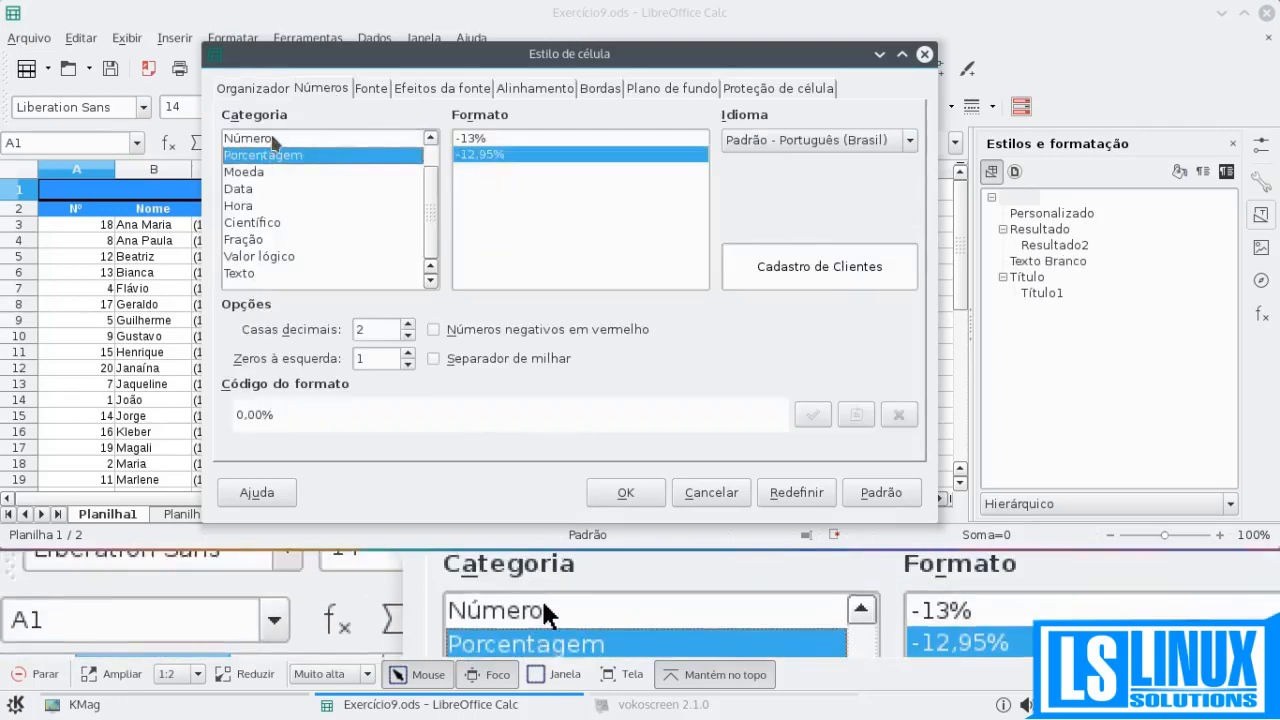
click(250, 139)
click(245, 172)
click(249, 193)
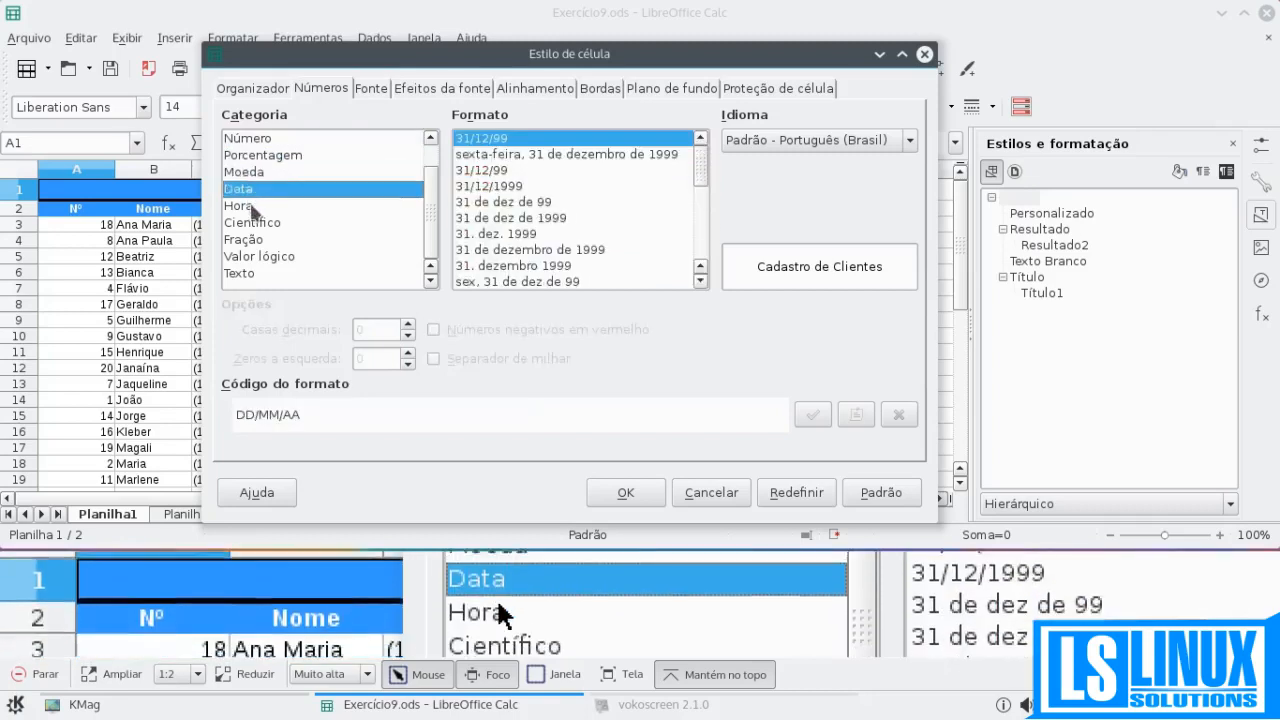
click(250, 208)
click(252, 224)
click(258, 241)
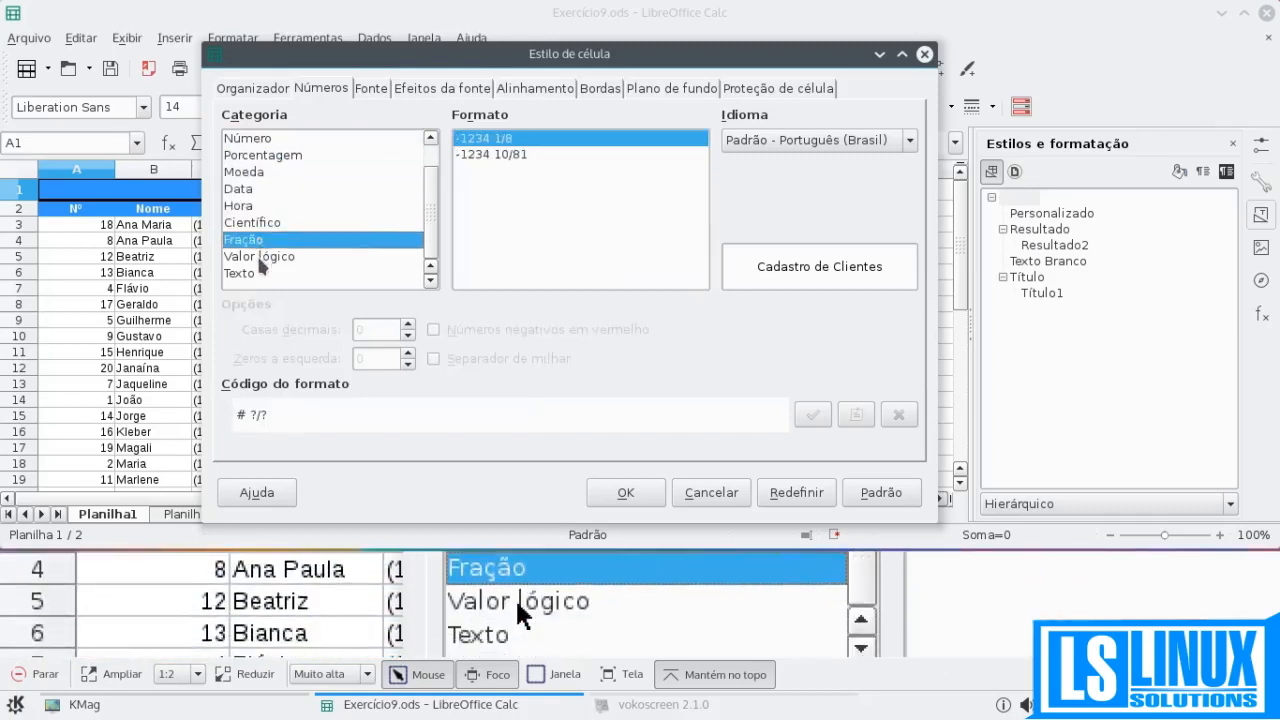
click(258, 257)
Step: Check the Moeda formats and set the new style's number format category to Texto
click(258, 274)
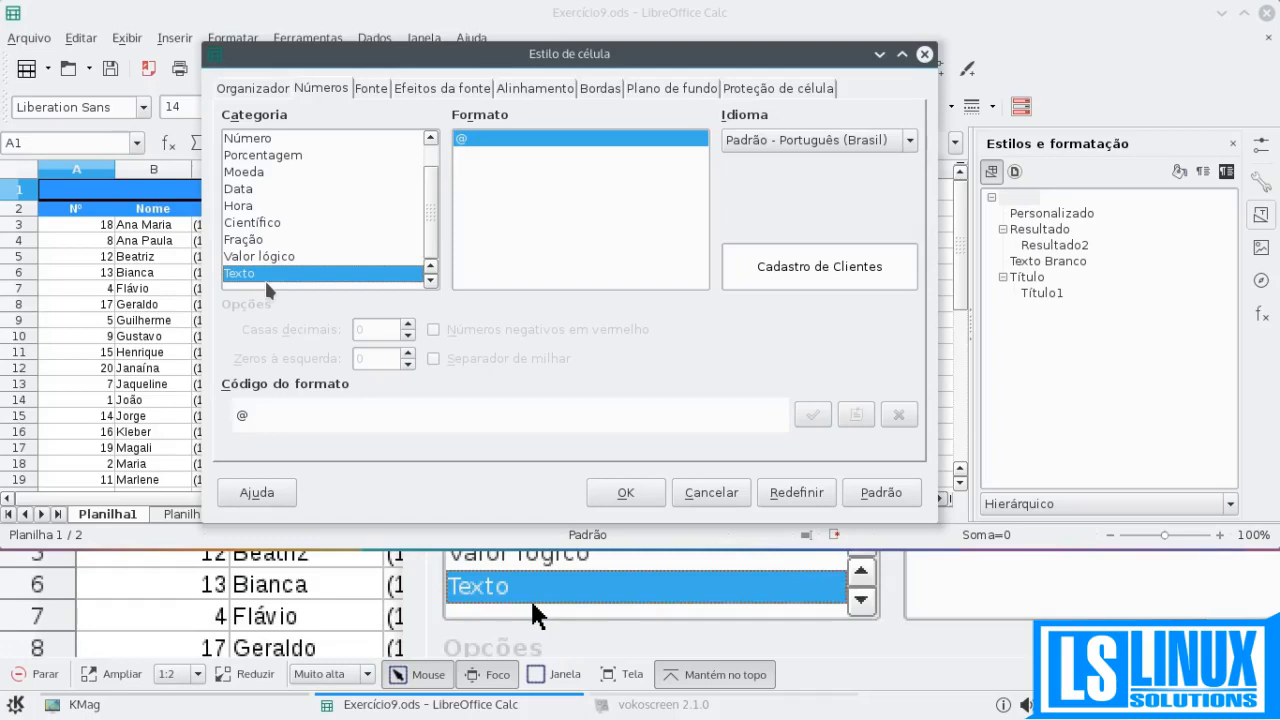
click(255, 174)
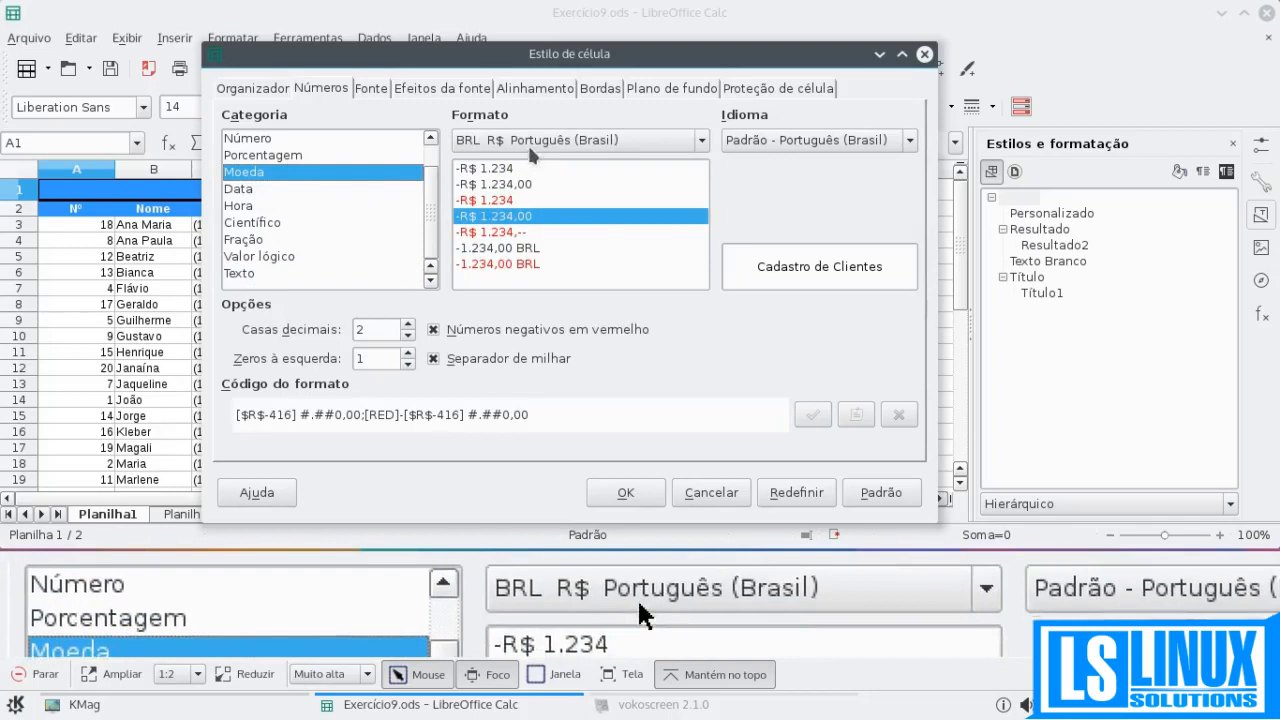
click(529, 141)
click(532, 148)
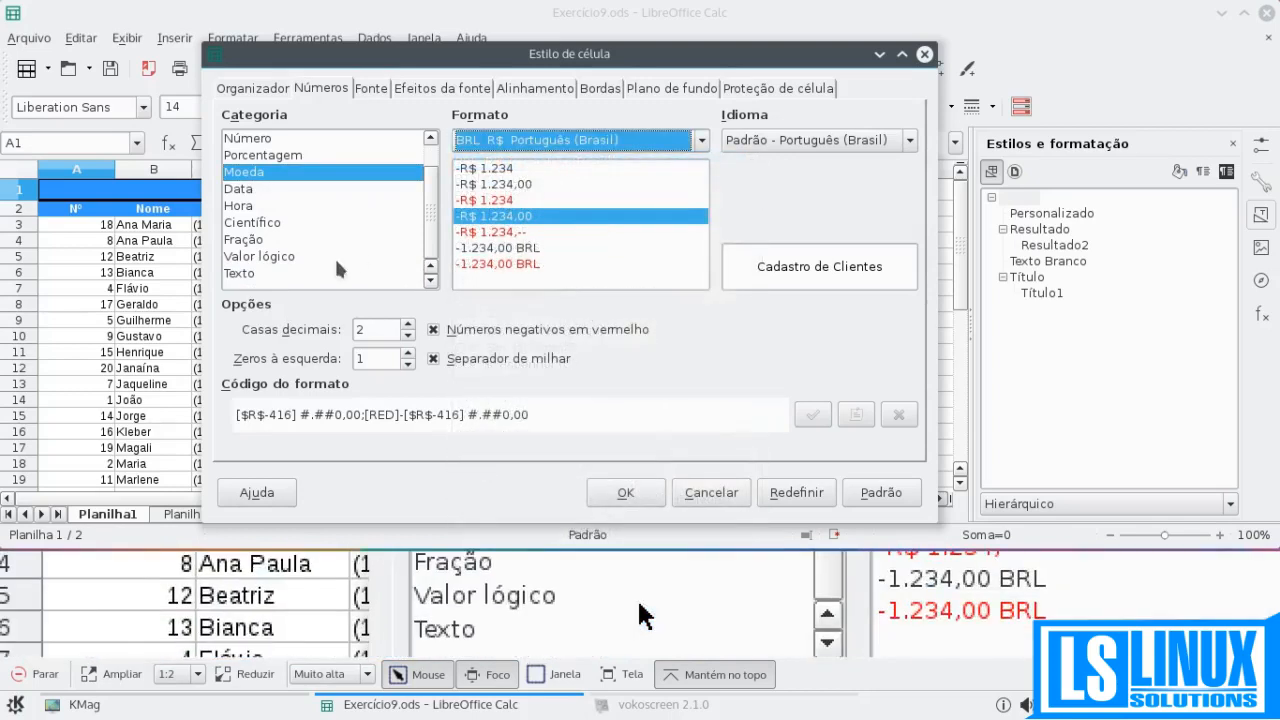
click(230, 273)
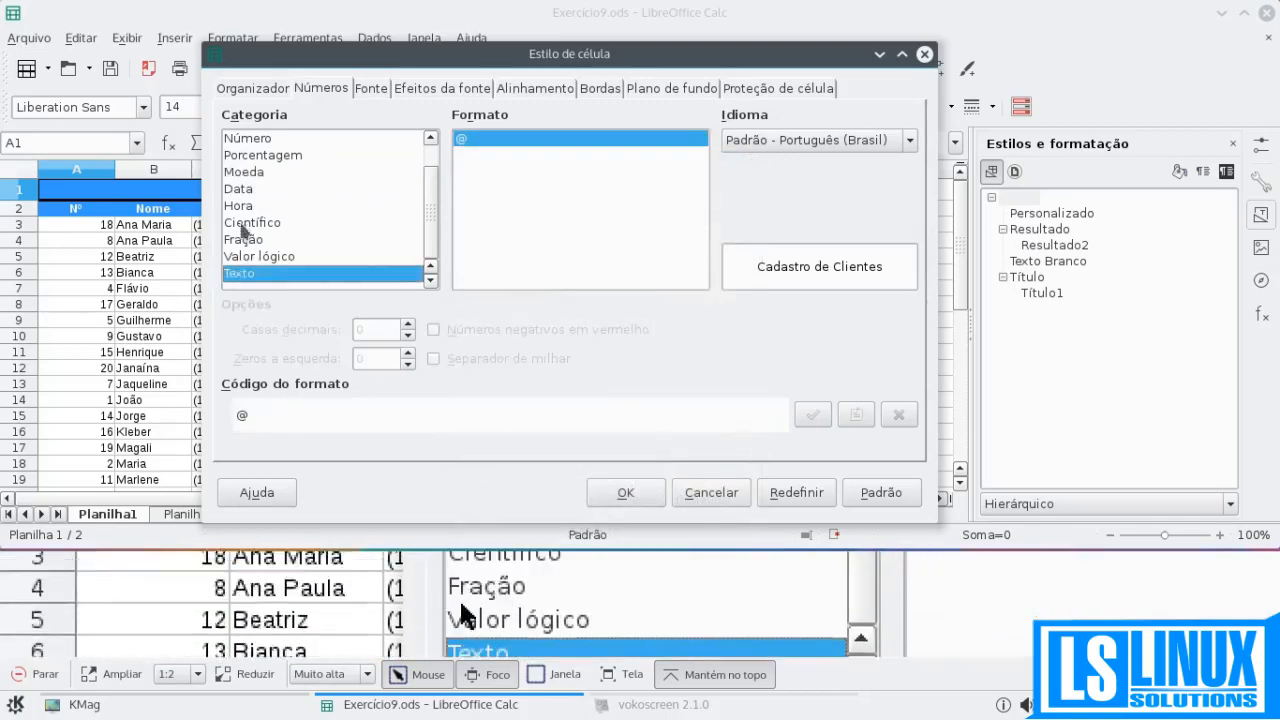
Step: Set the new style's font to Negrito with a size of 14
click(367, 87)
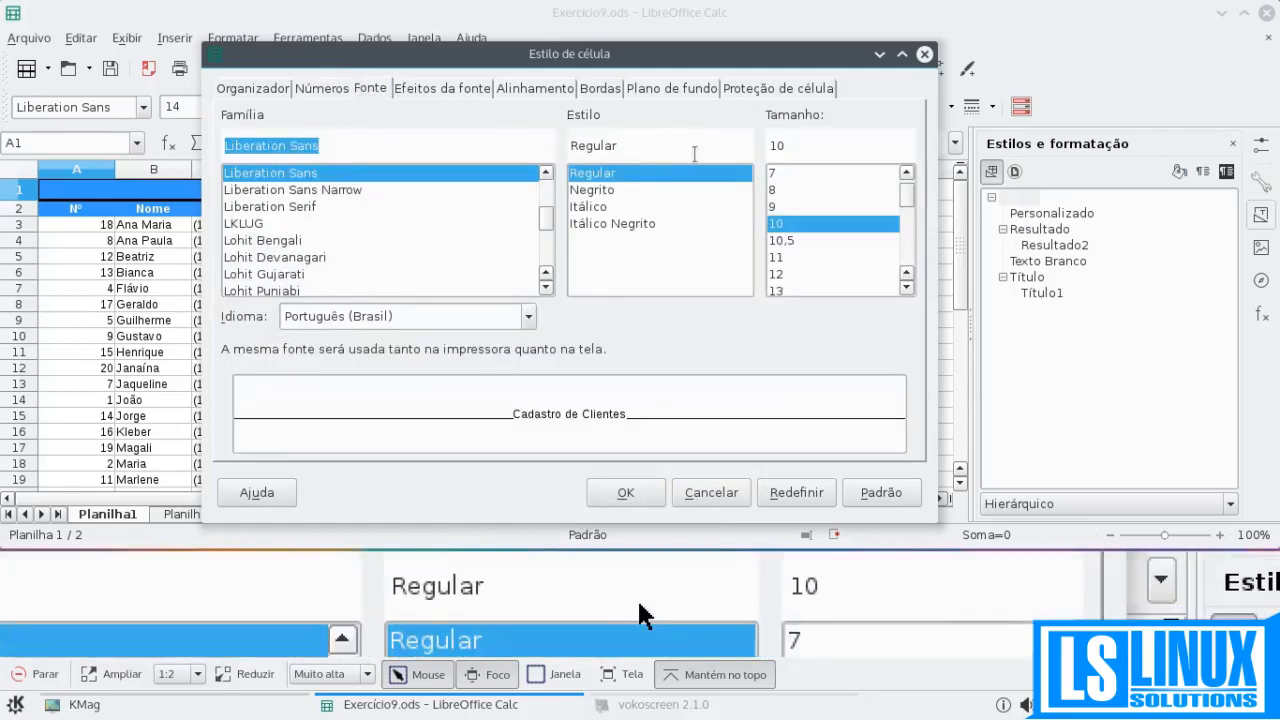
click(606, 190)
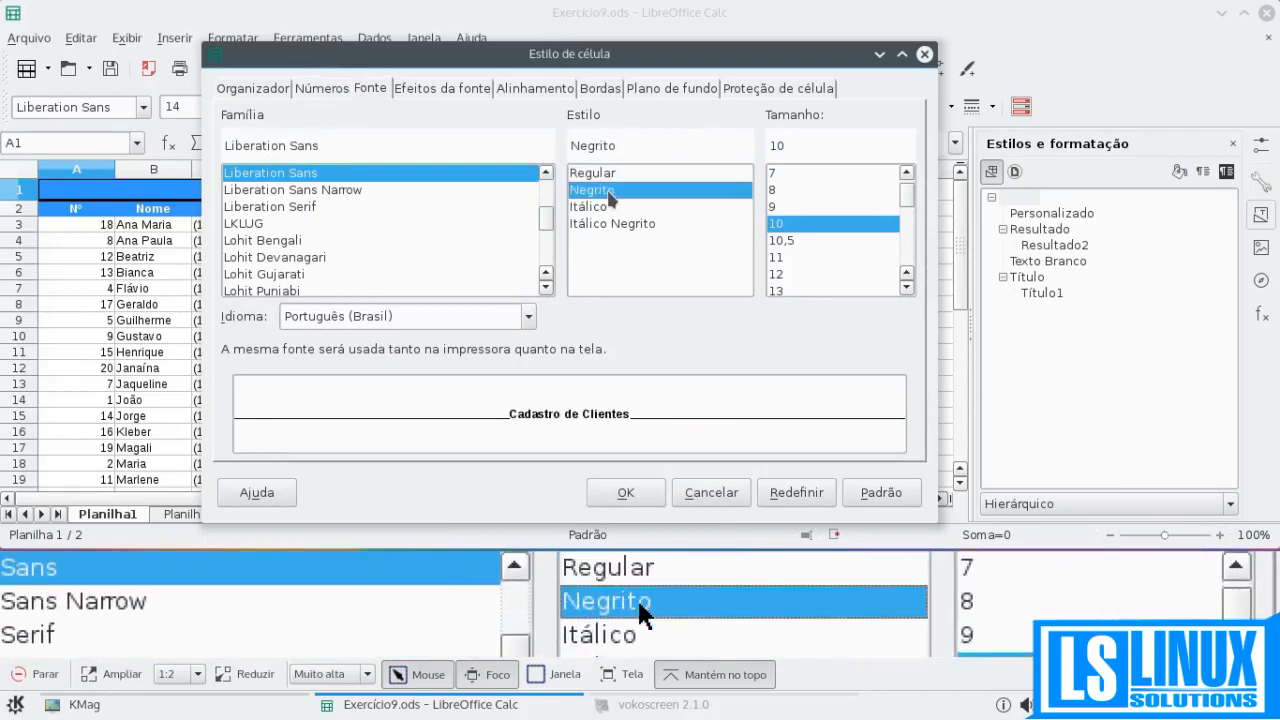
click(906, 287)
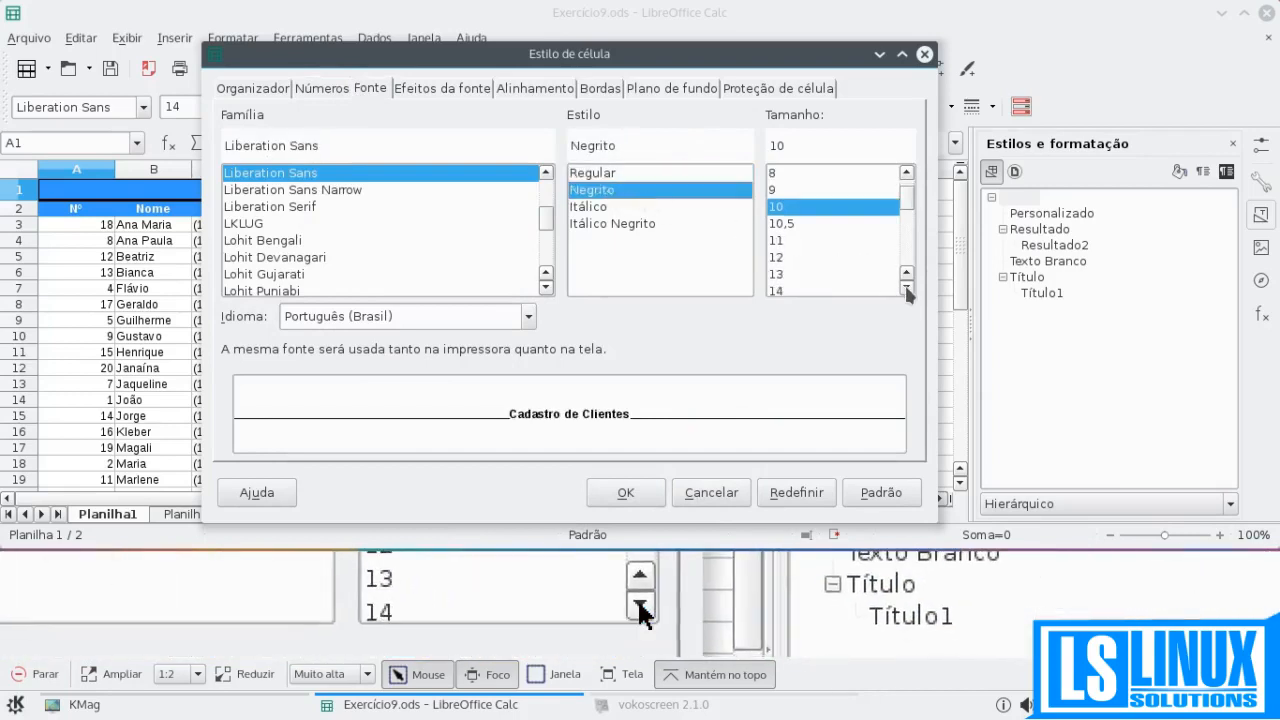
click(906, 287)
click(788, 275)
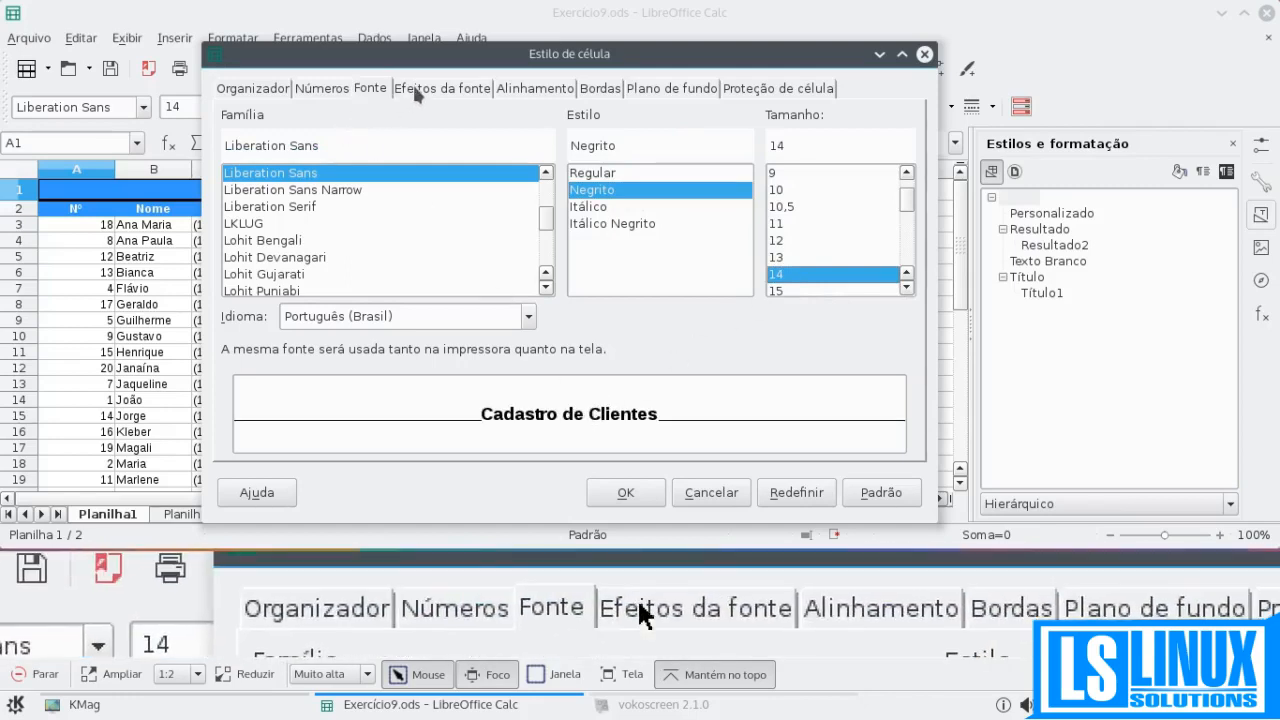
Step: Set the new style's font color to Branco
click(415, 90)
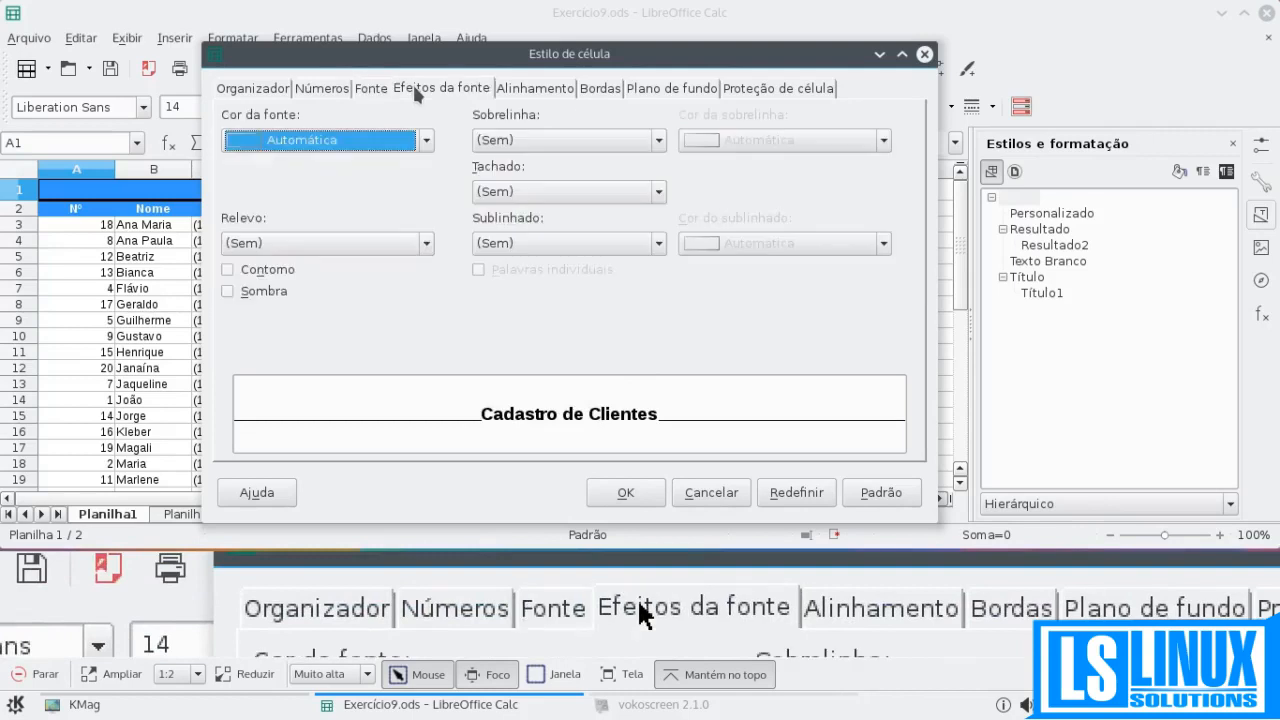
click(426, 145)
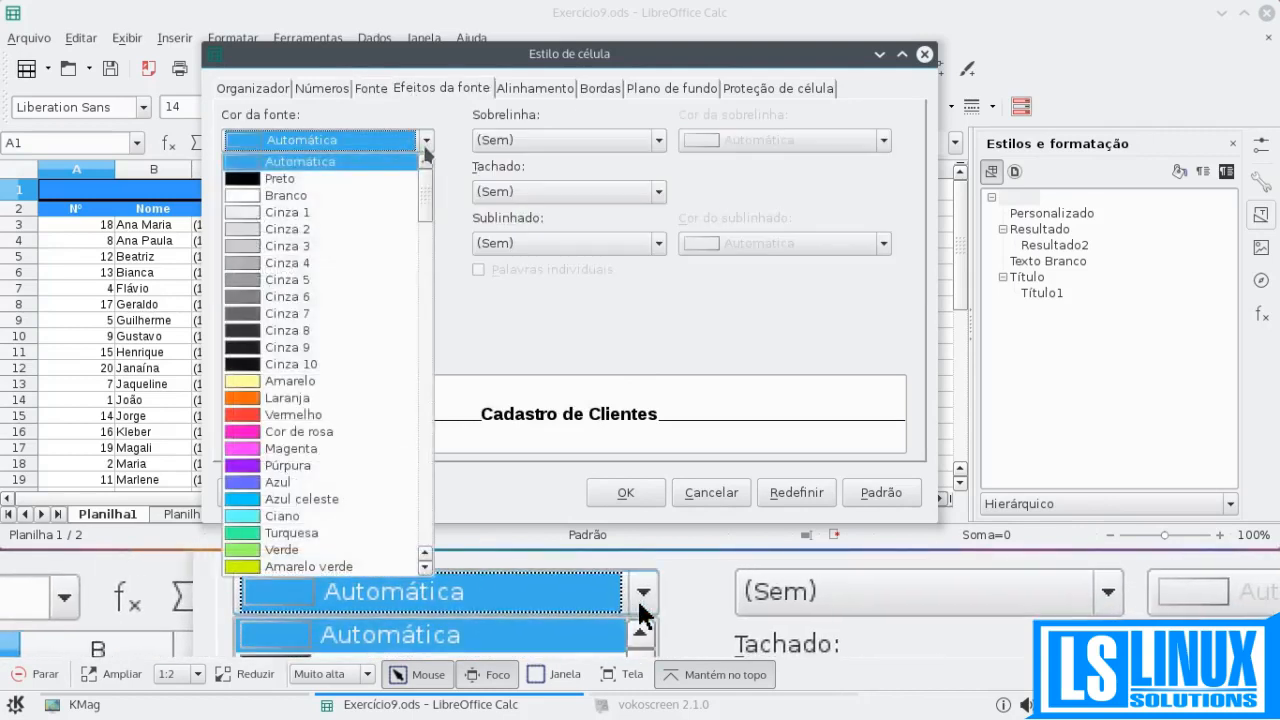
click(357, 196)
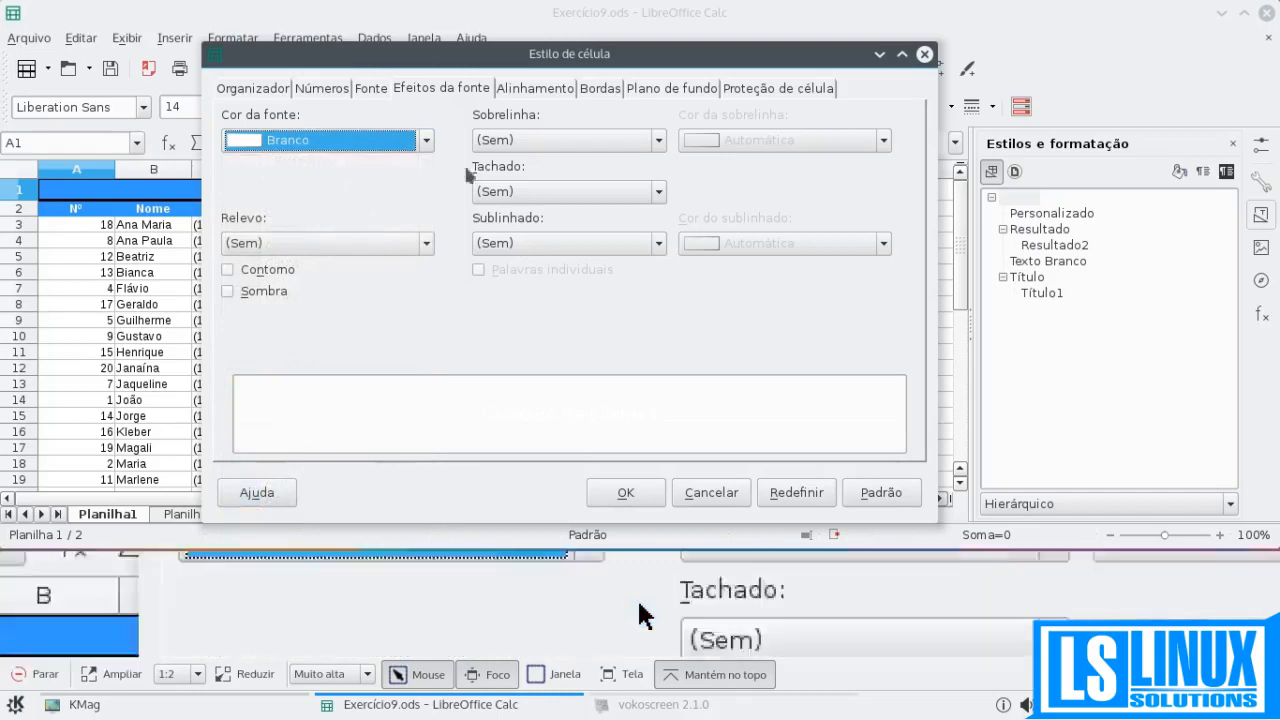
click(505, 150)
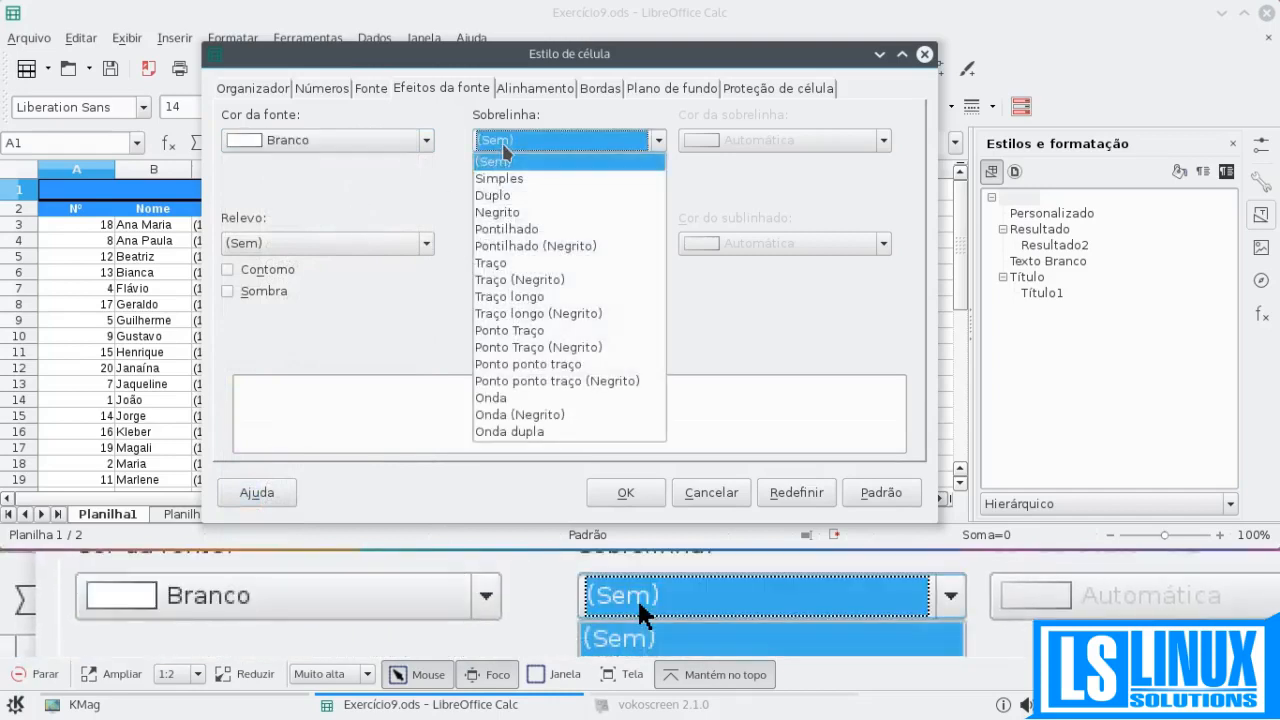
click(503, 152)
click(505, 192)
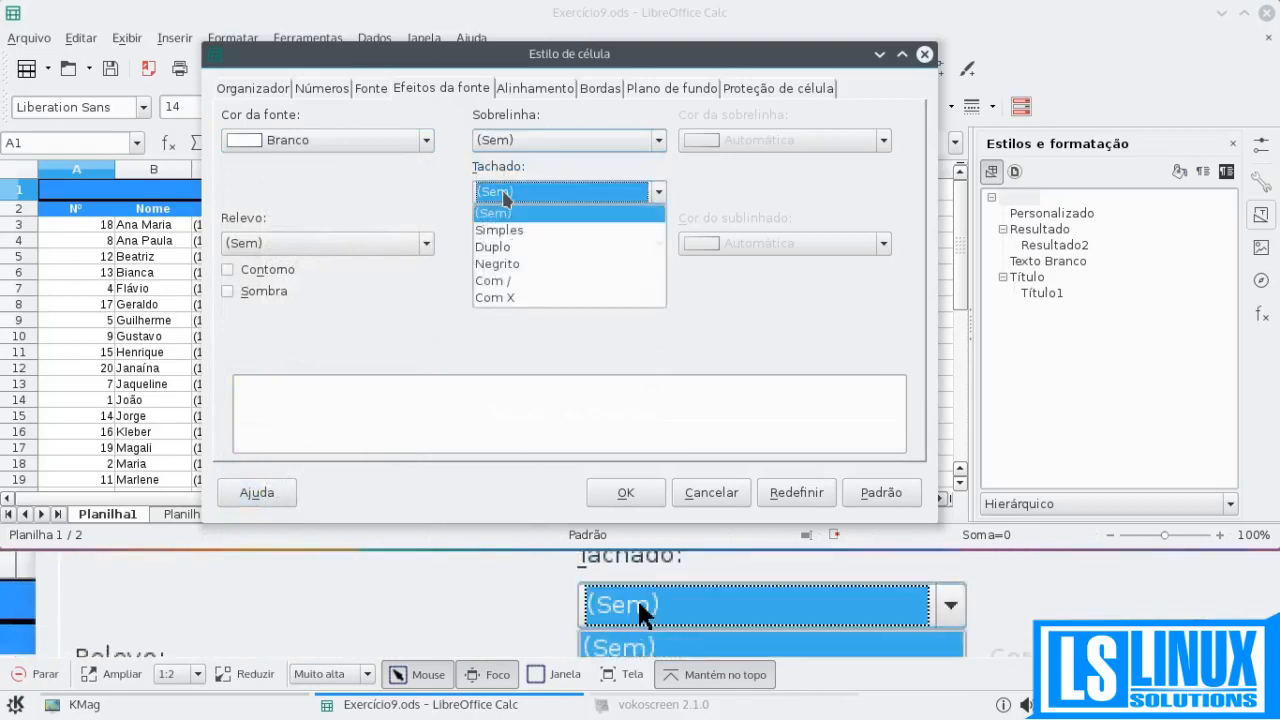
click(503, 200)
click(495, 240)
click(500, 248)
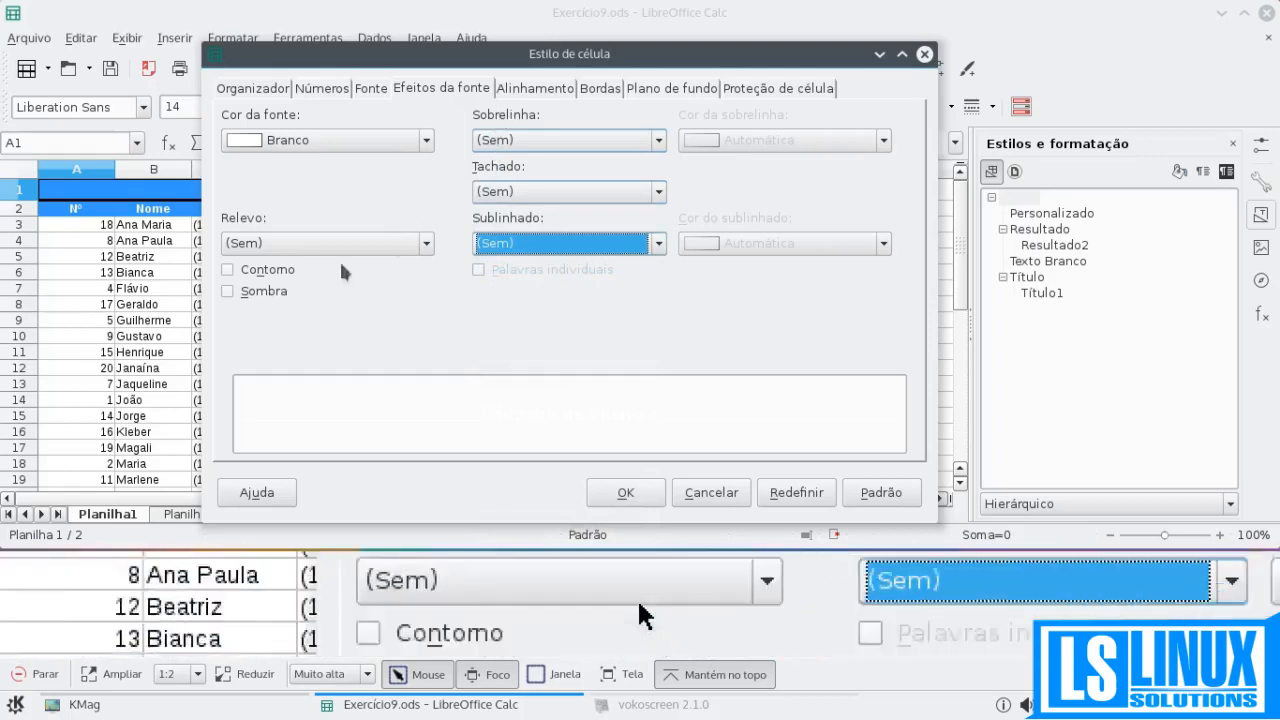
Step: Try the Sombra and Contorno font effects on the new style and switch them off
click(228, 292)
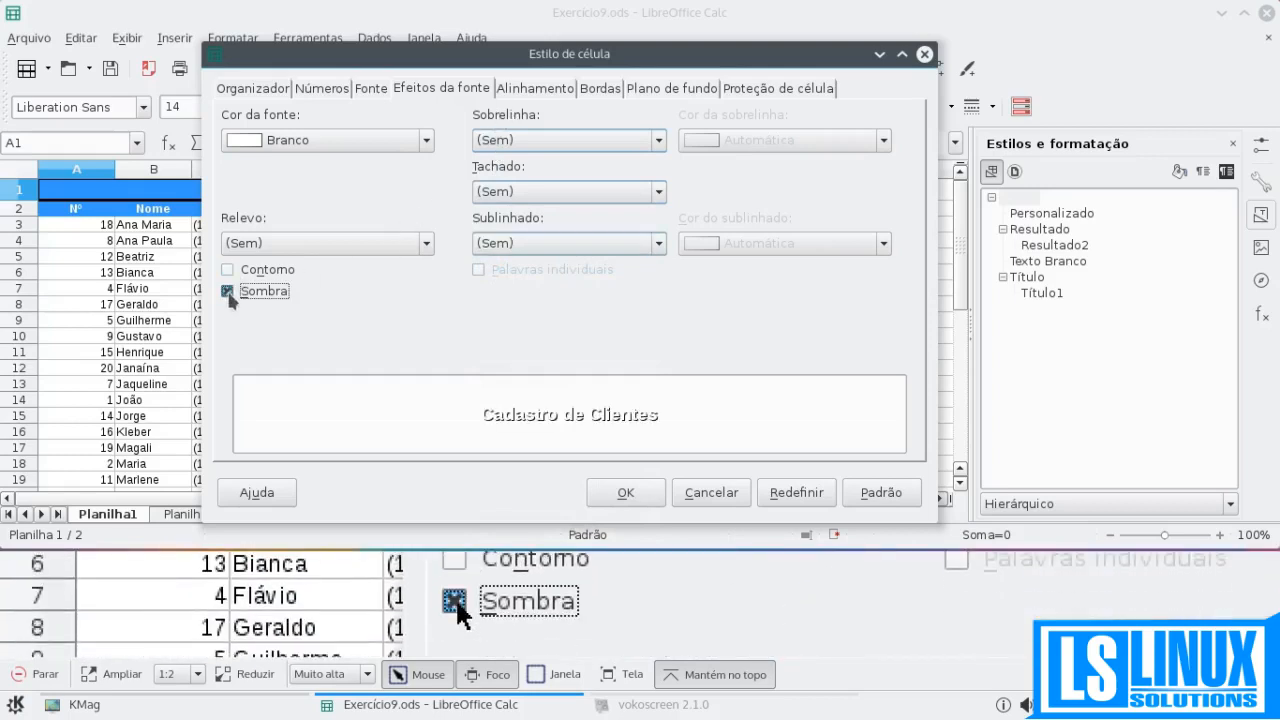
click(228, 270)
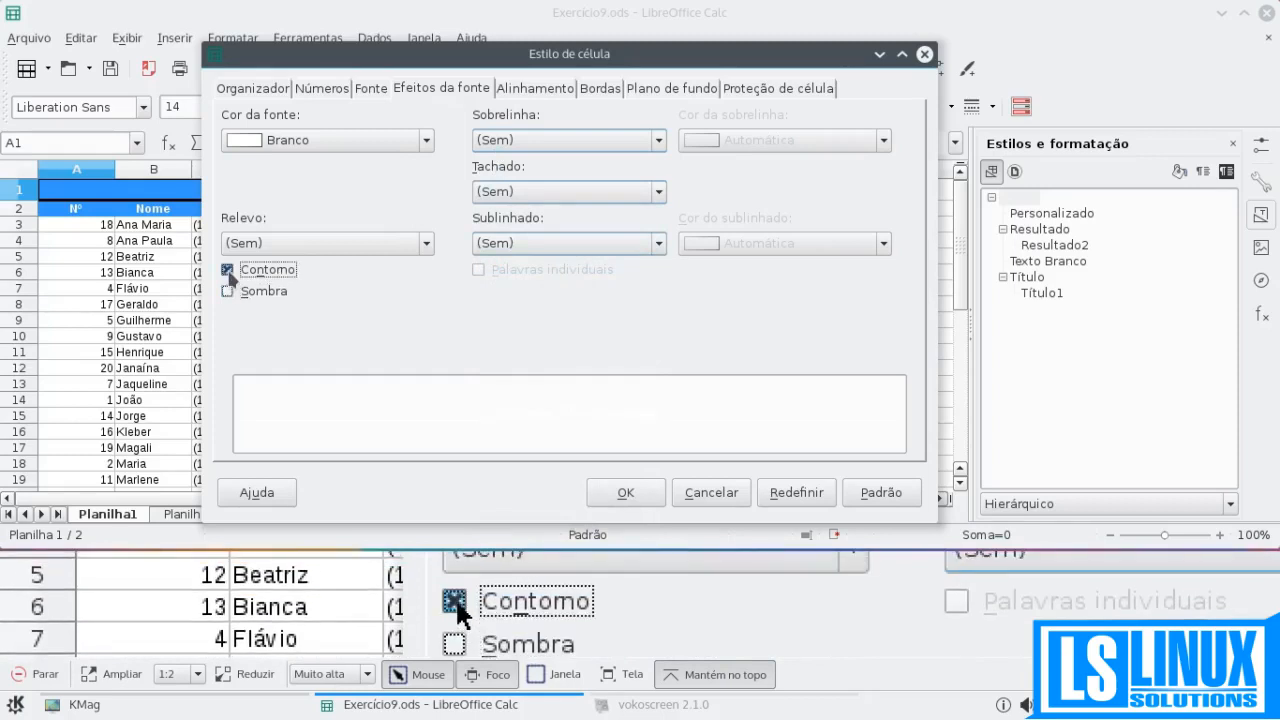
click(228, 271)
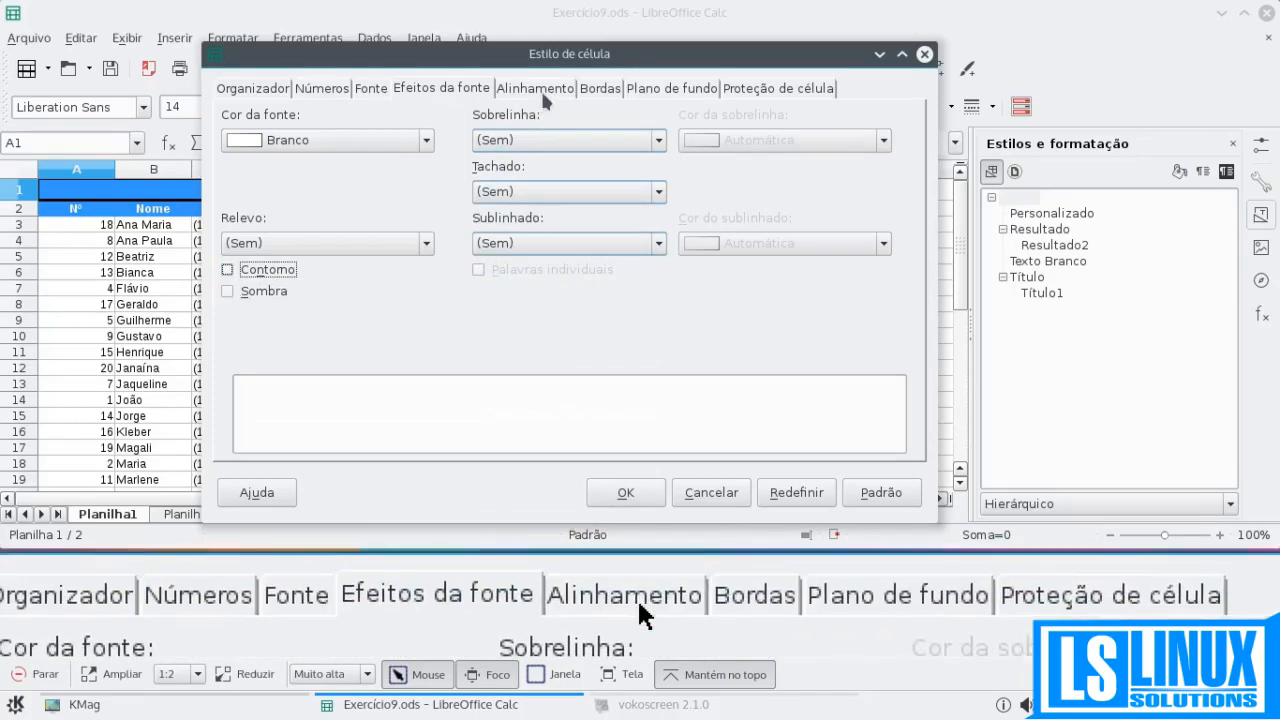
Step: Set the new style's text alignment to Centralizado horizontally and No meio vertically
click(543, 87)
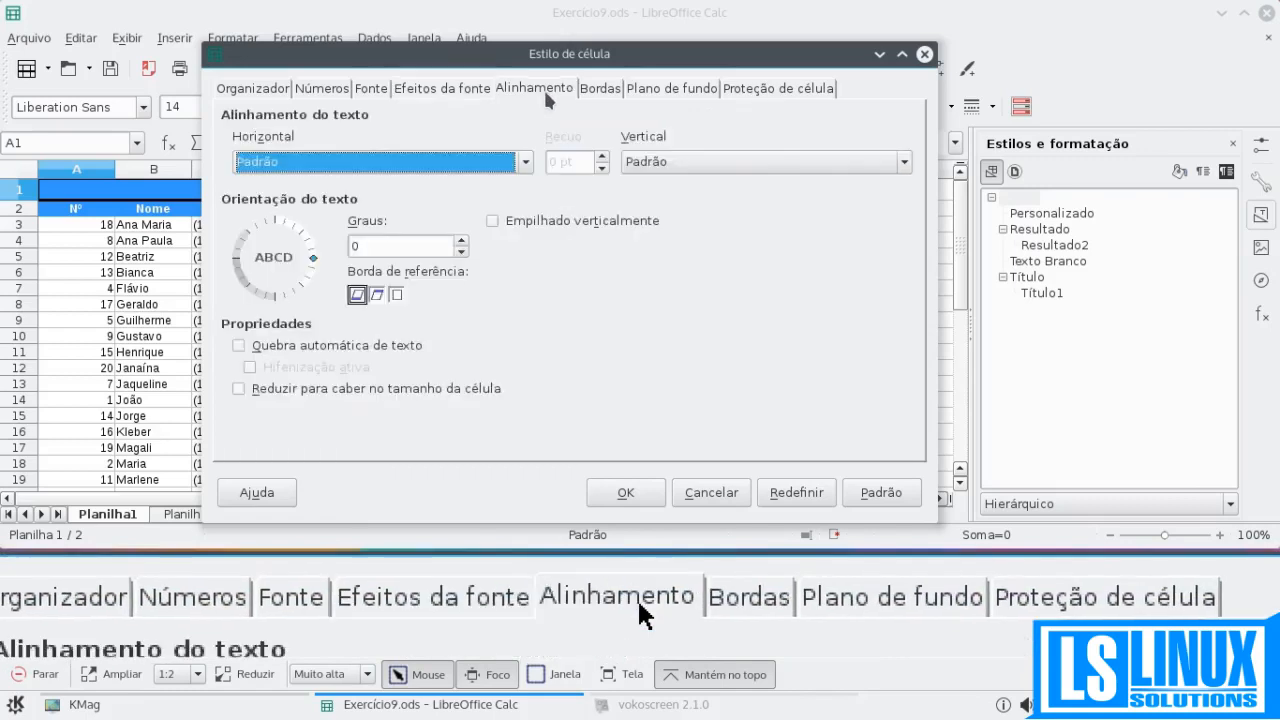
drag(491, 54, 706, 56)
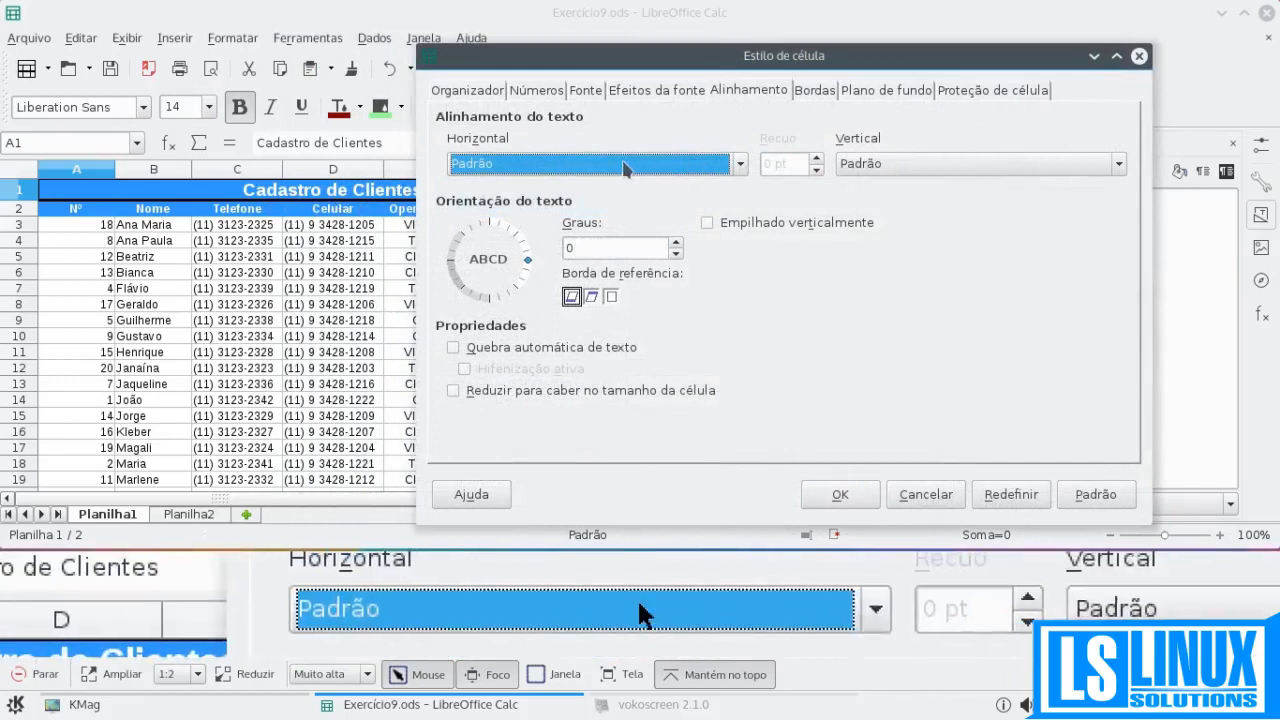
click(670, 166)
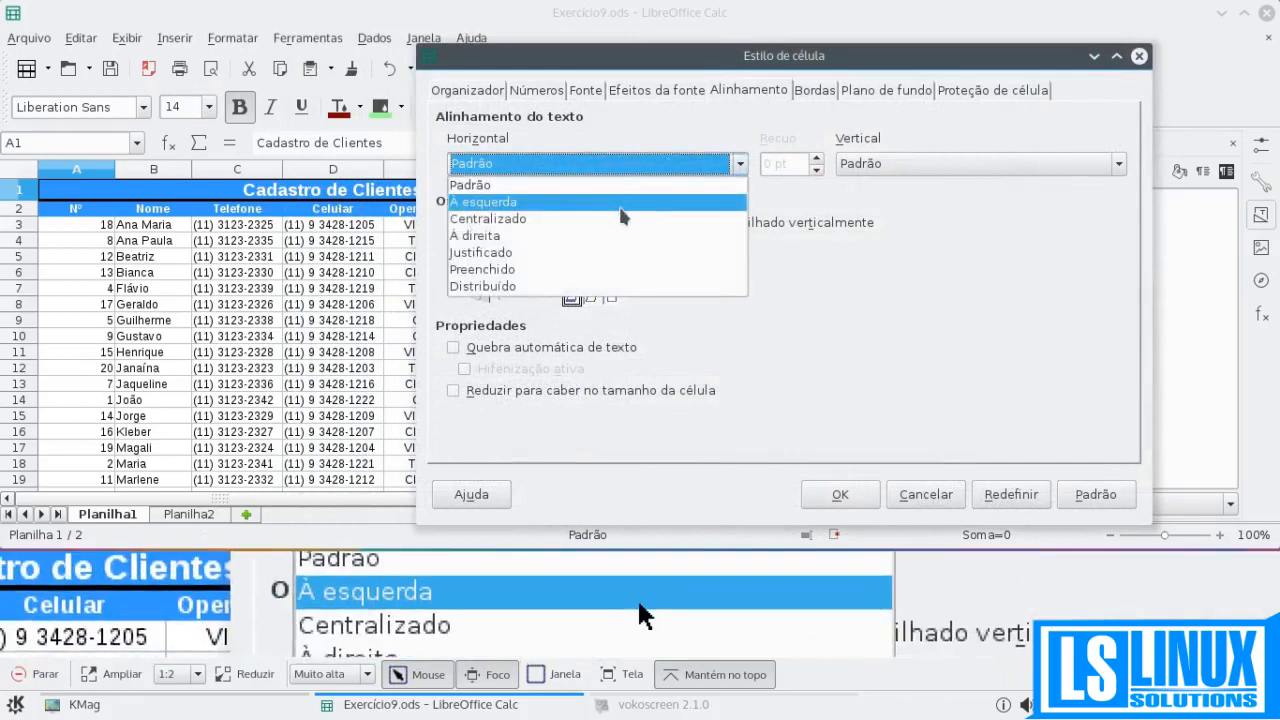
click(636, 218)
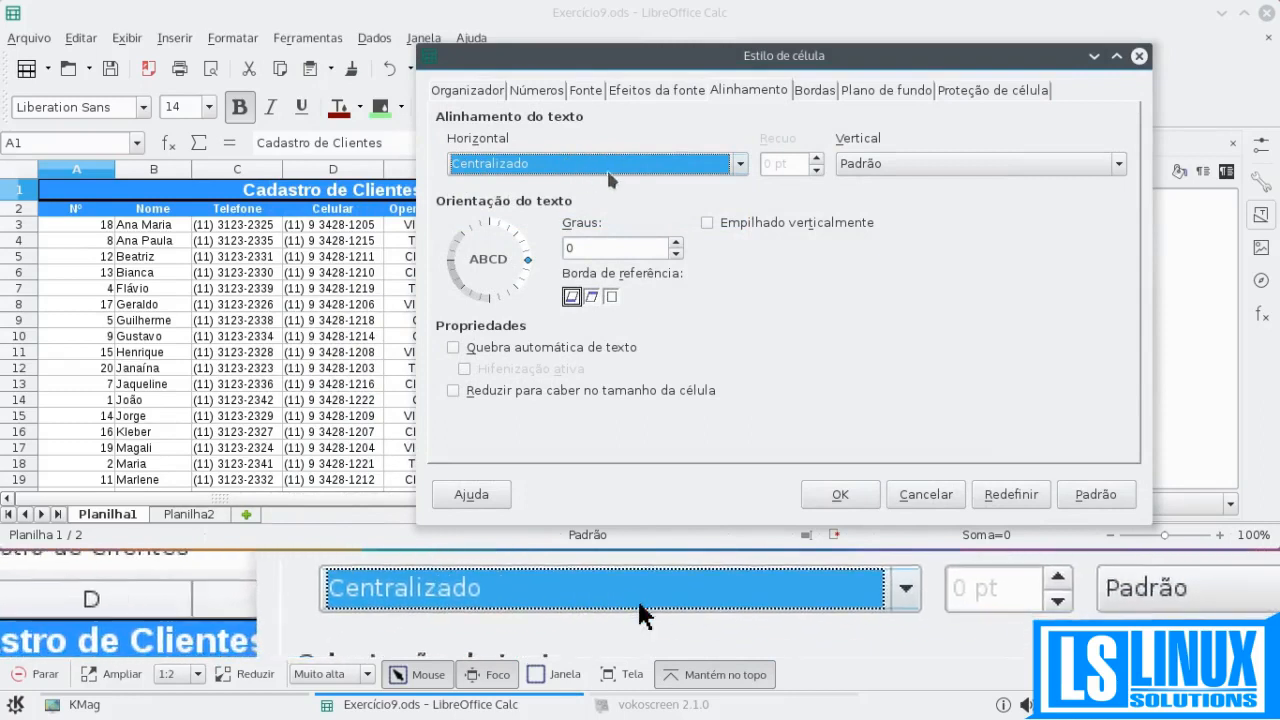
click(858, 165)
click(866, 218)
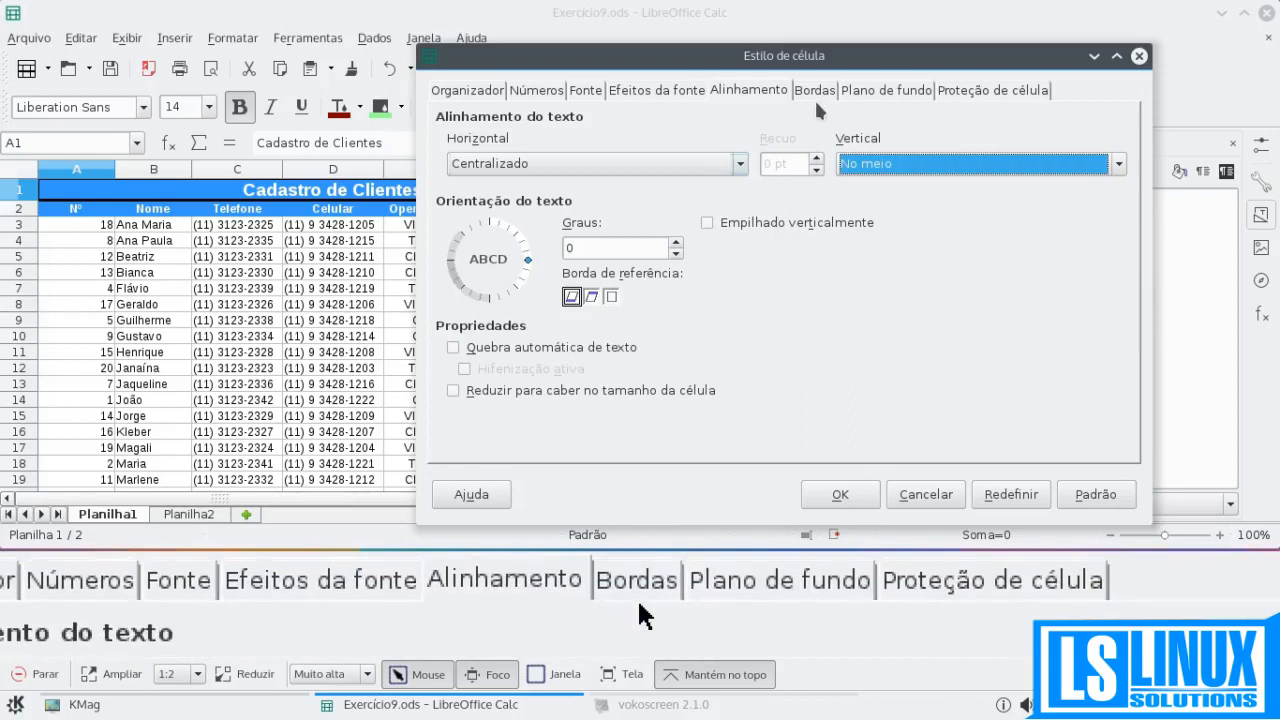
Step: Review the new style's border options, including the available line styles and line colors
click(815, 91)
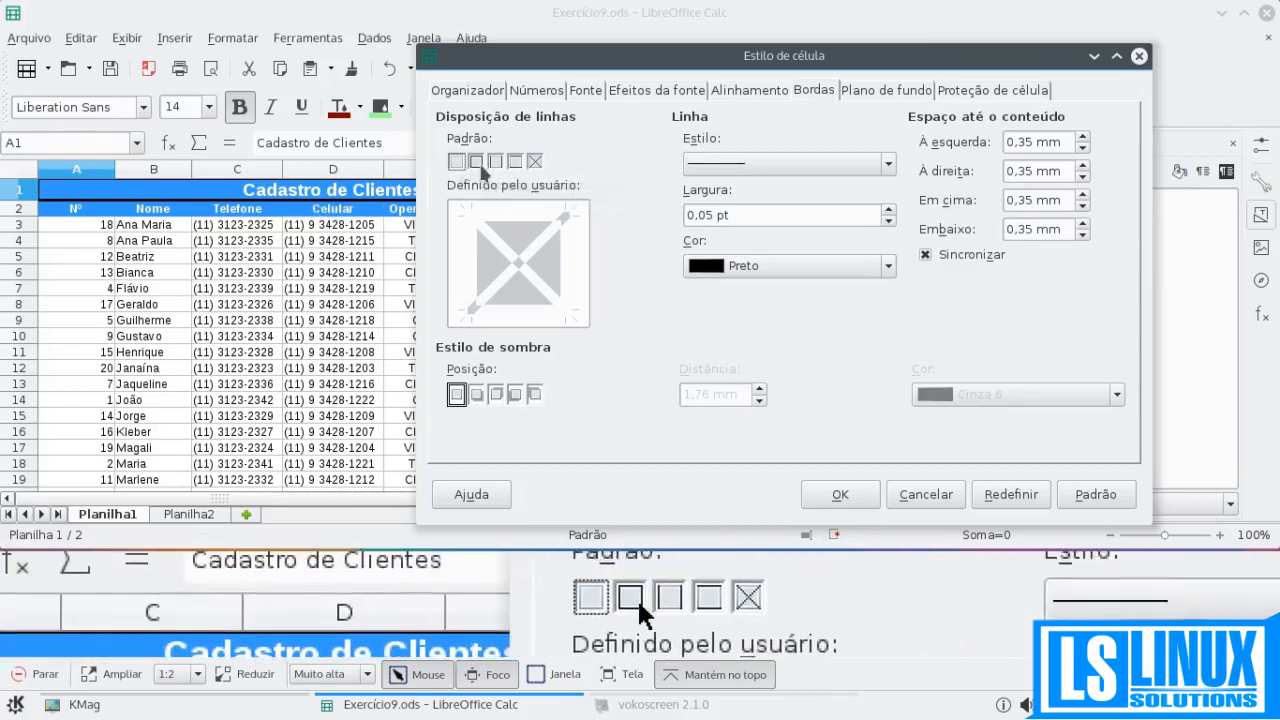
click(740, 160)
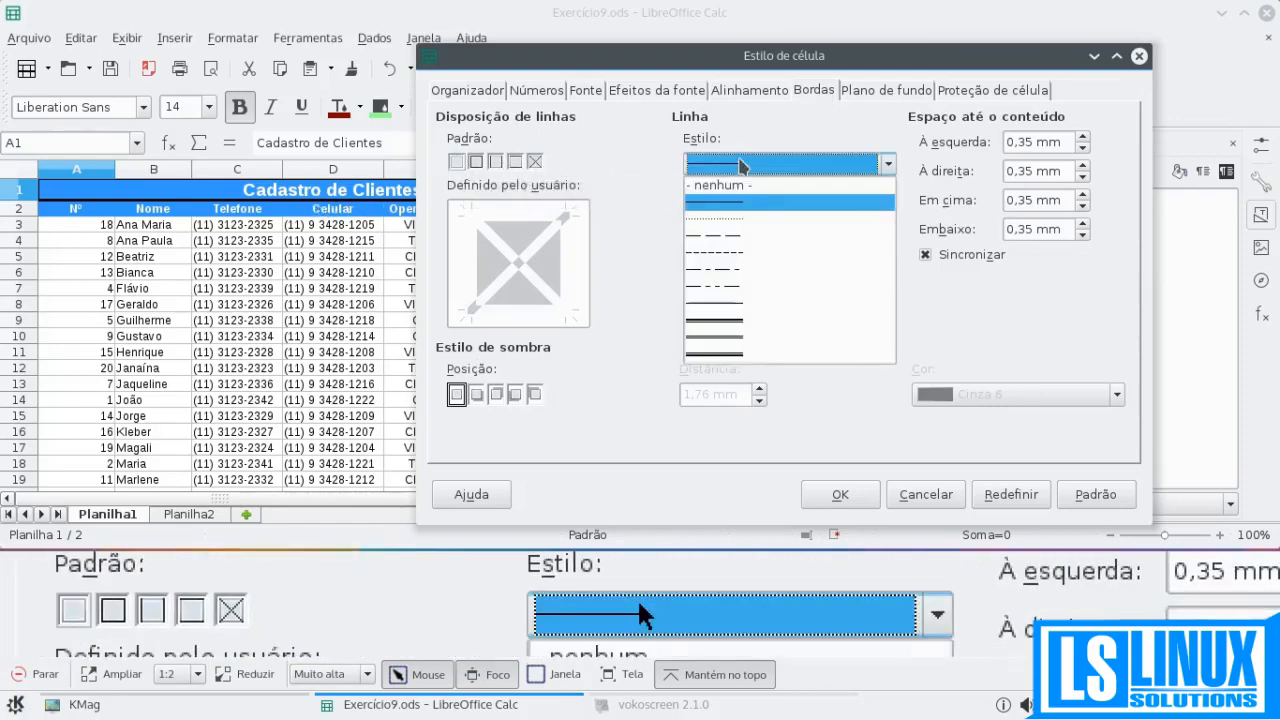
click(740, 163)
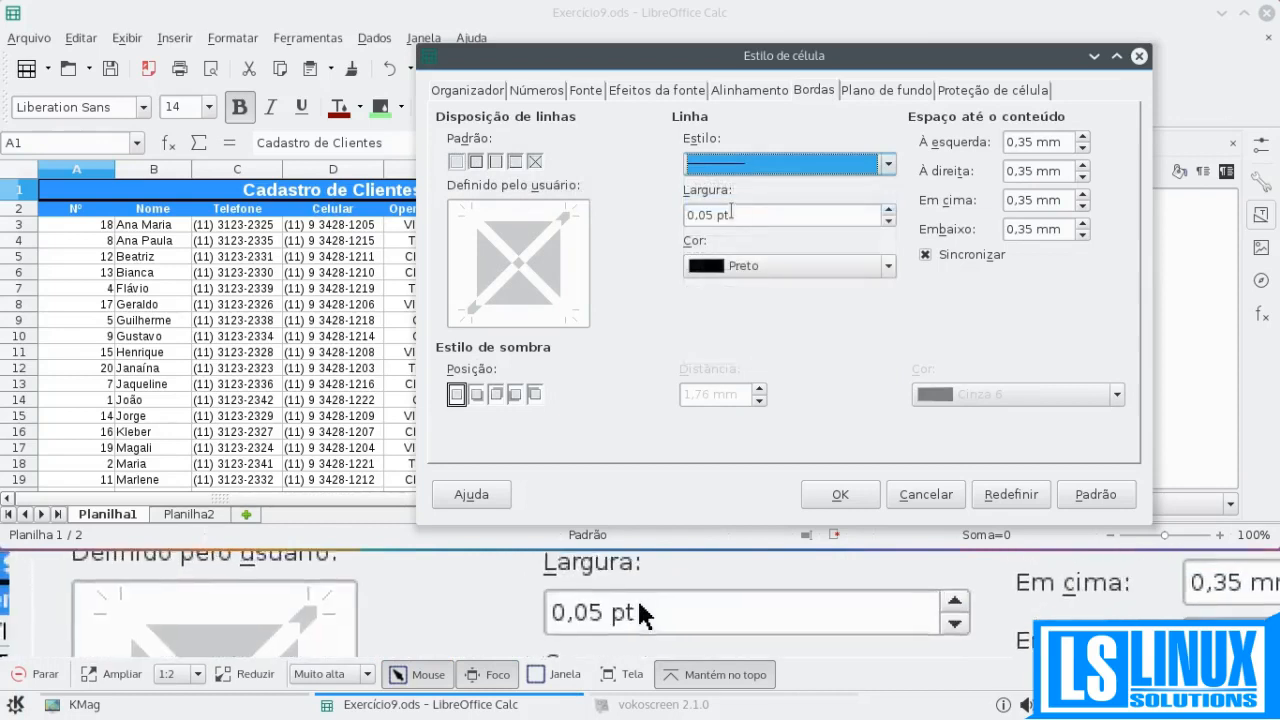
click(735, 266)
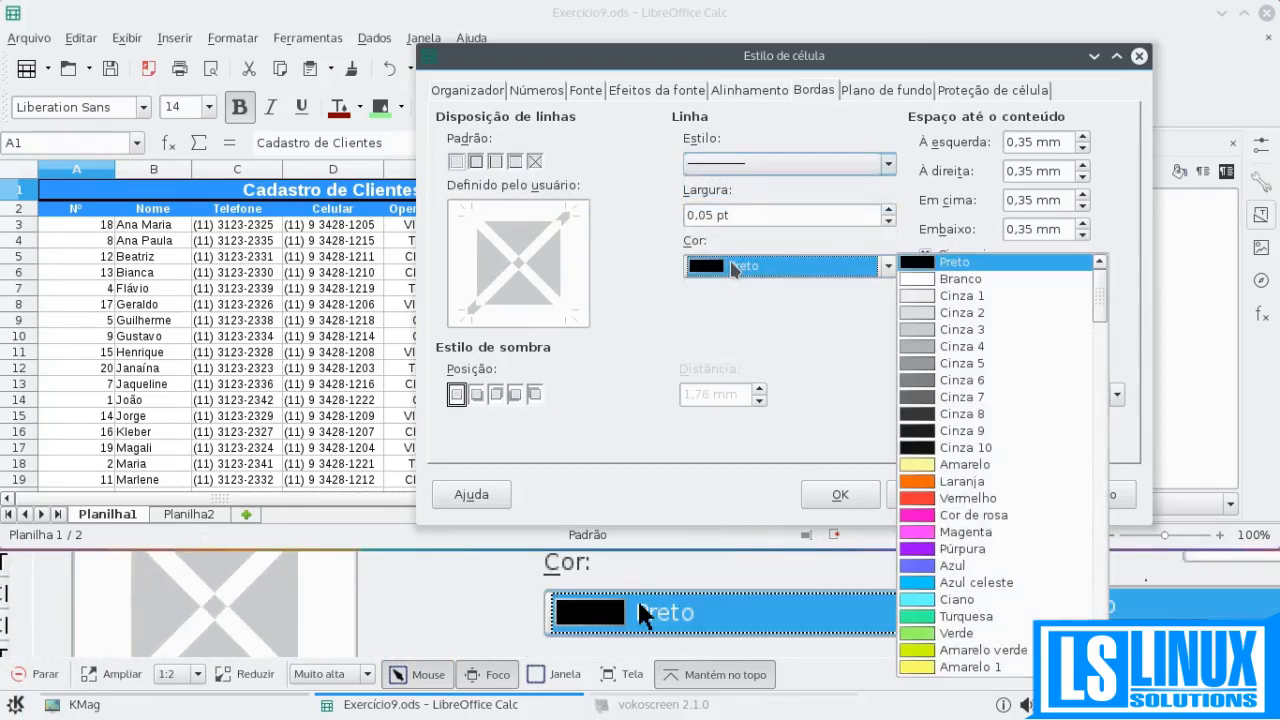
click(733, 265)
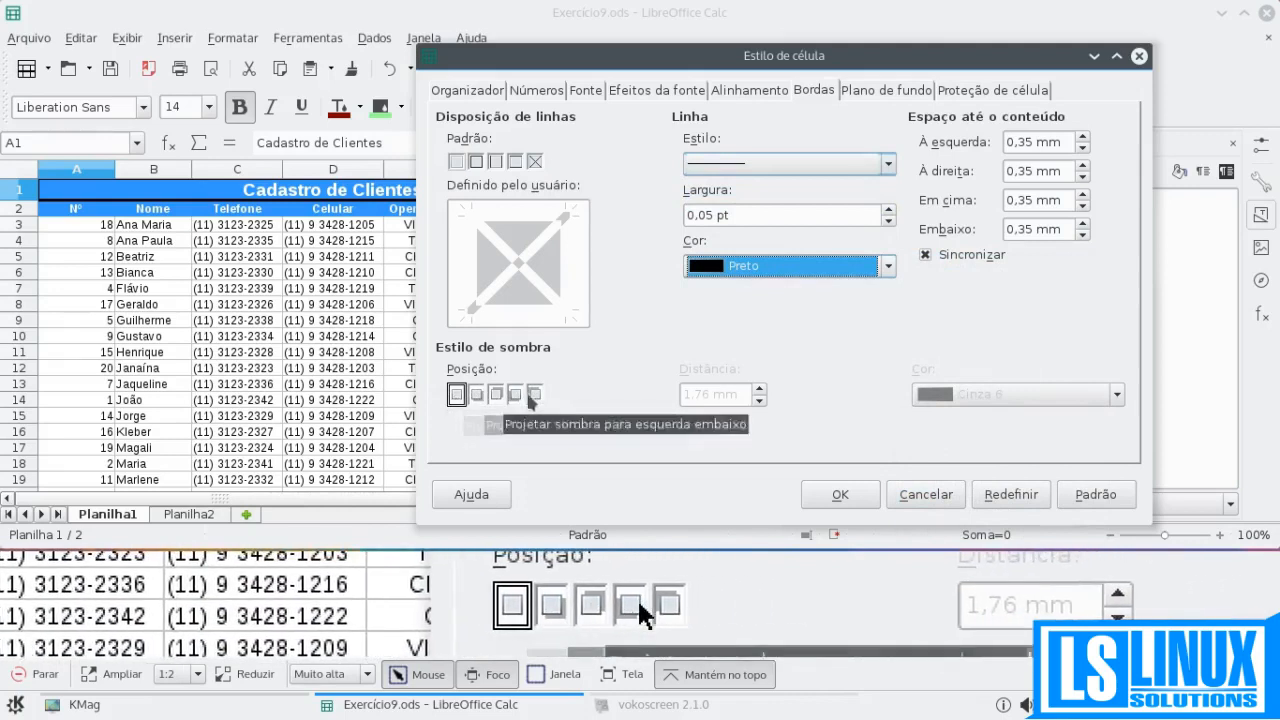
Step: Compare Sem preenchimento and Branco as backgrounds, and set the new style's background color to Azul celeste 2
click(900, 91)
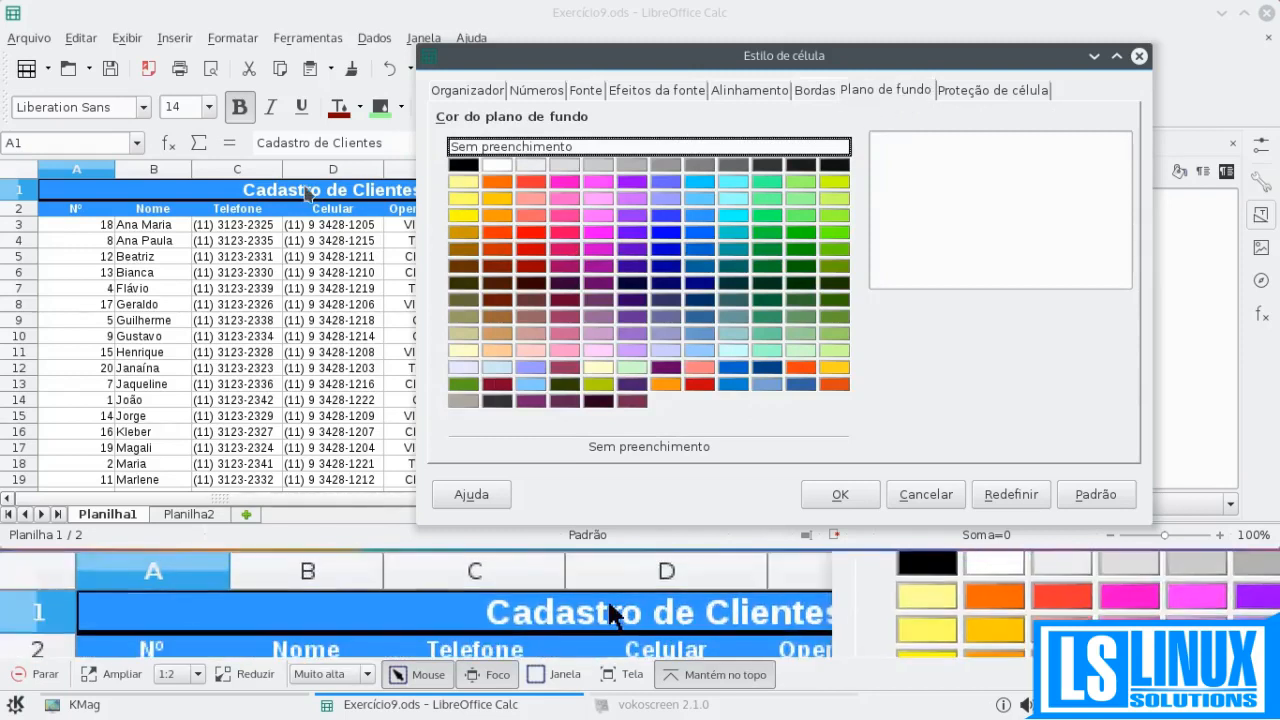
click(701, 217)
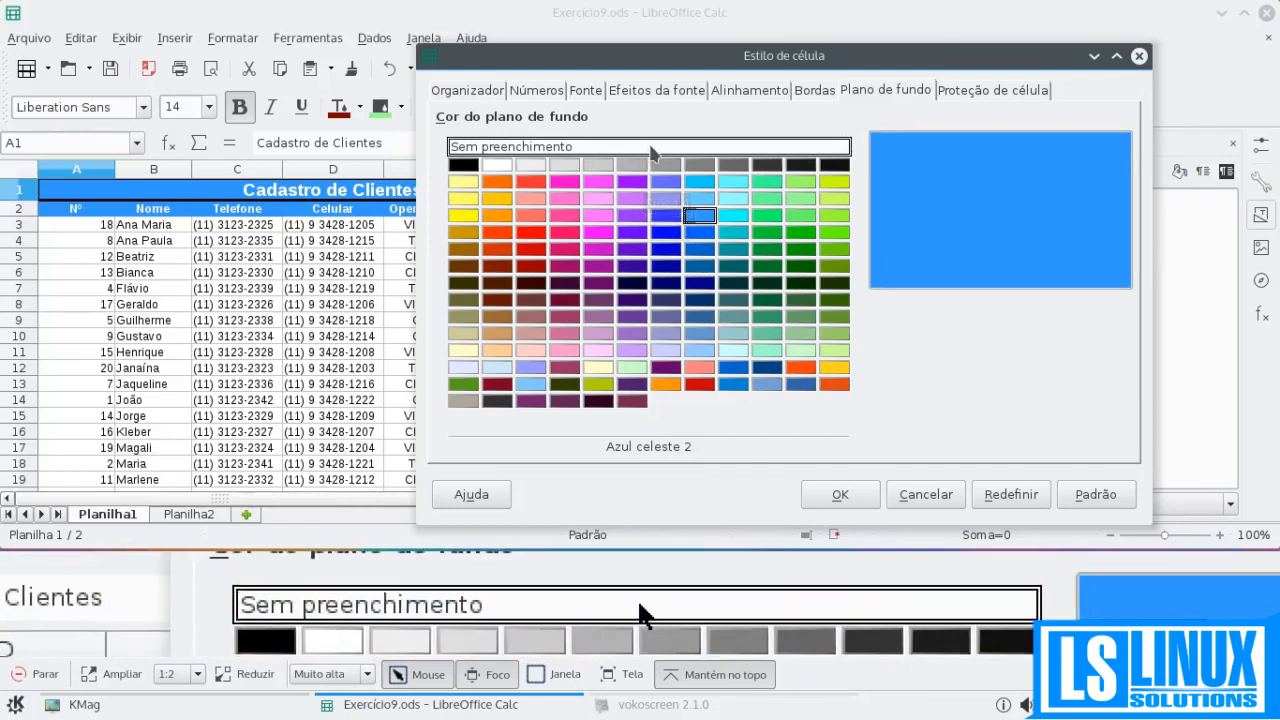
click(695, 150)
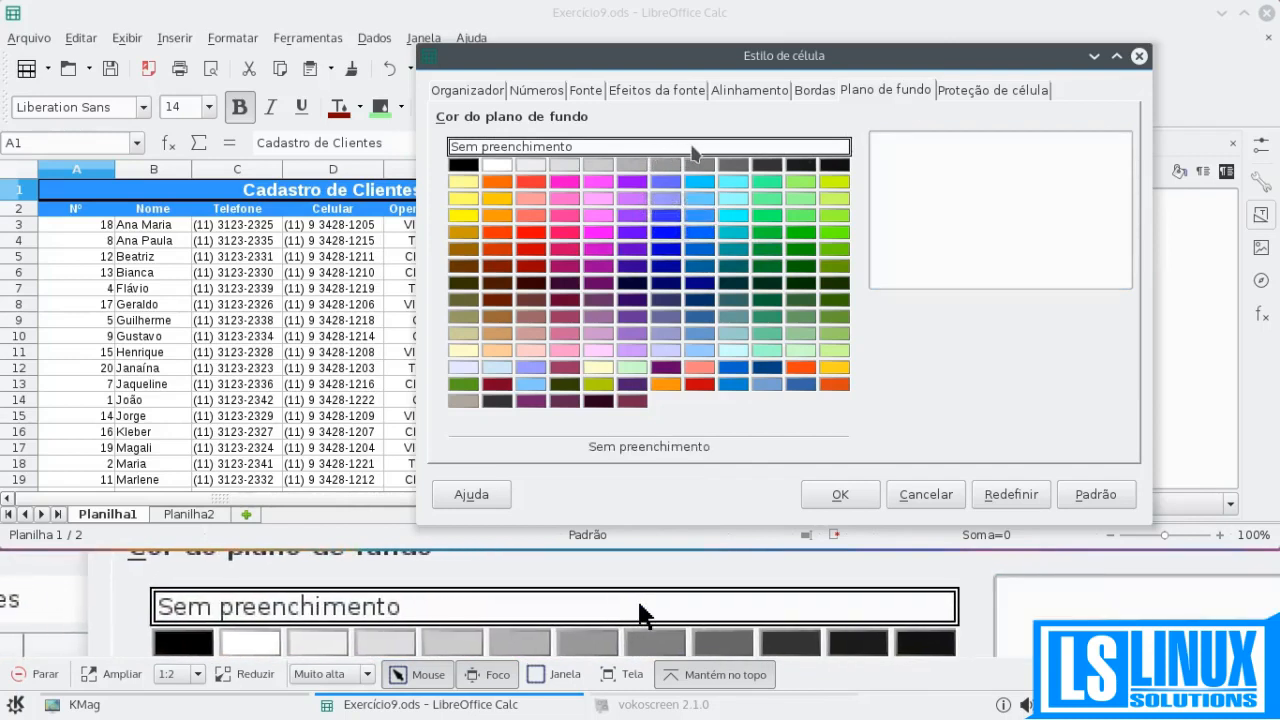
click(495, 170)
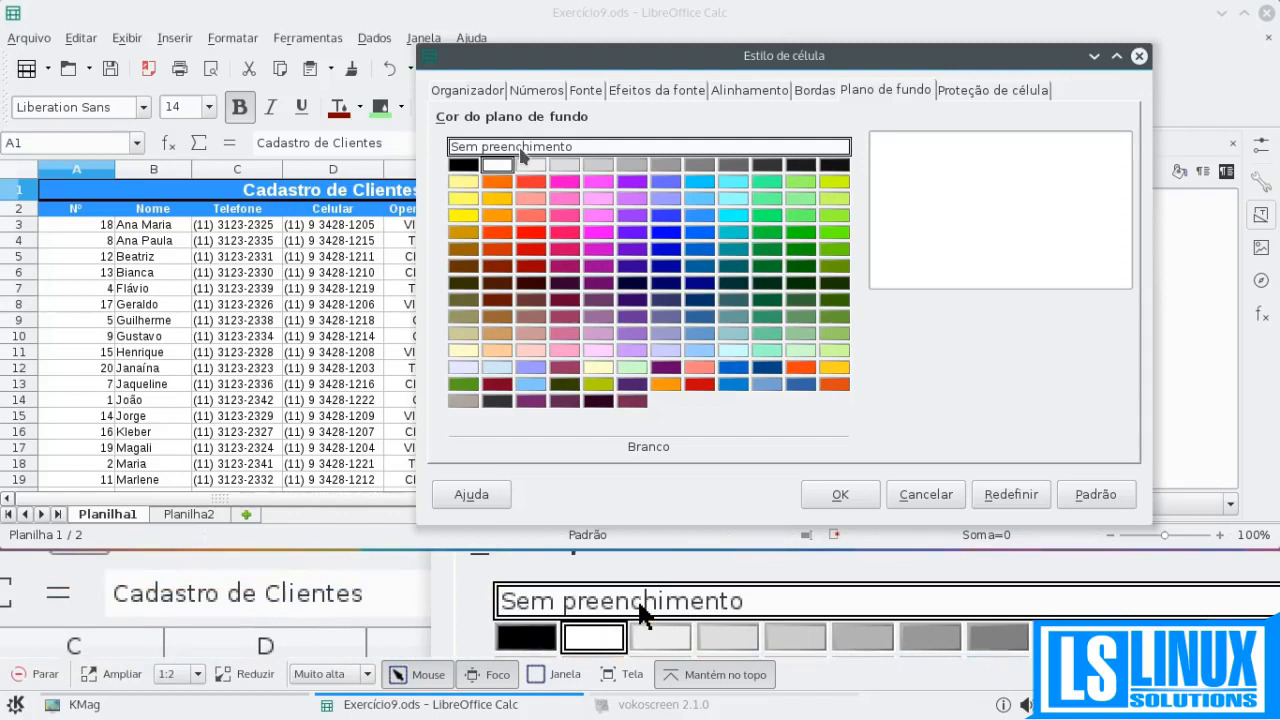
click(522, 155)
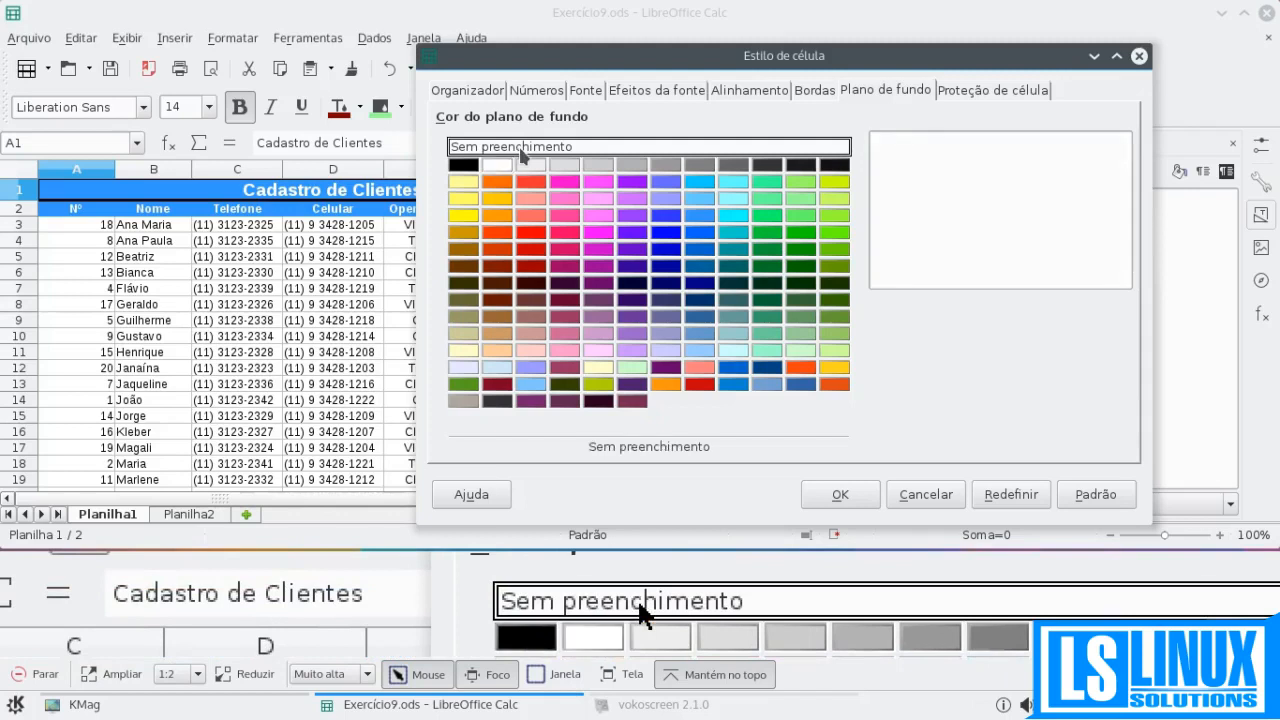
click(499, 168)
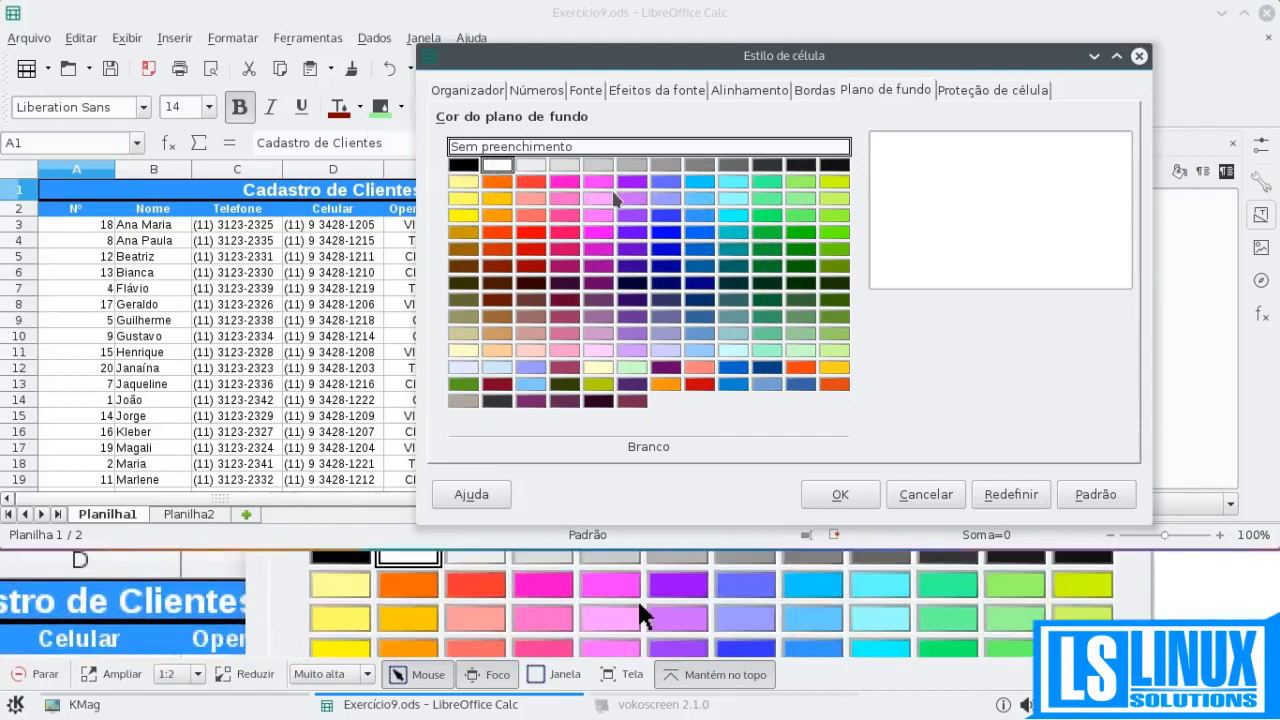
click(699, 216)
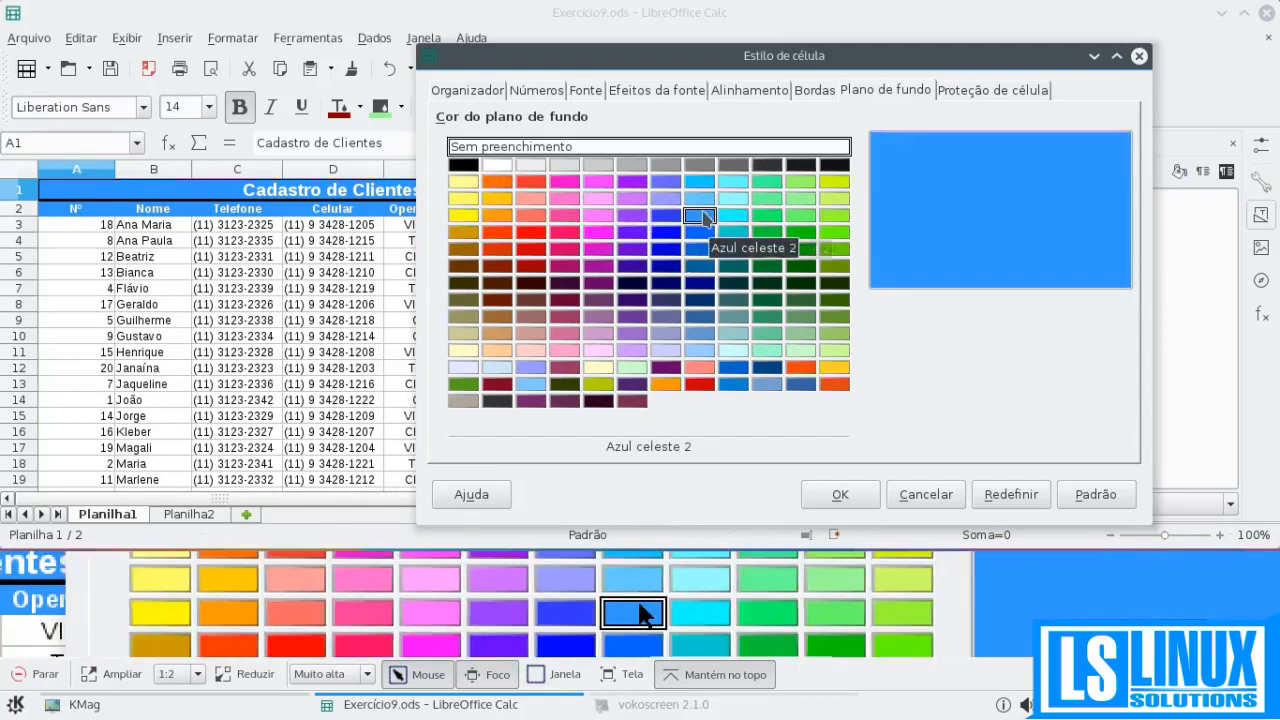
Step: Check the cell protection options and the summary of the style's attributes, and save the Texto Branco style
click(968, 101)
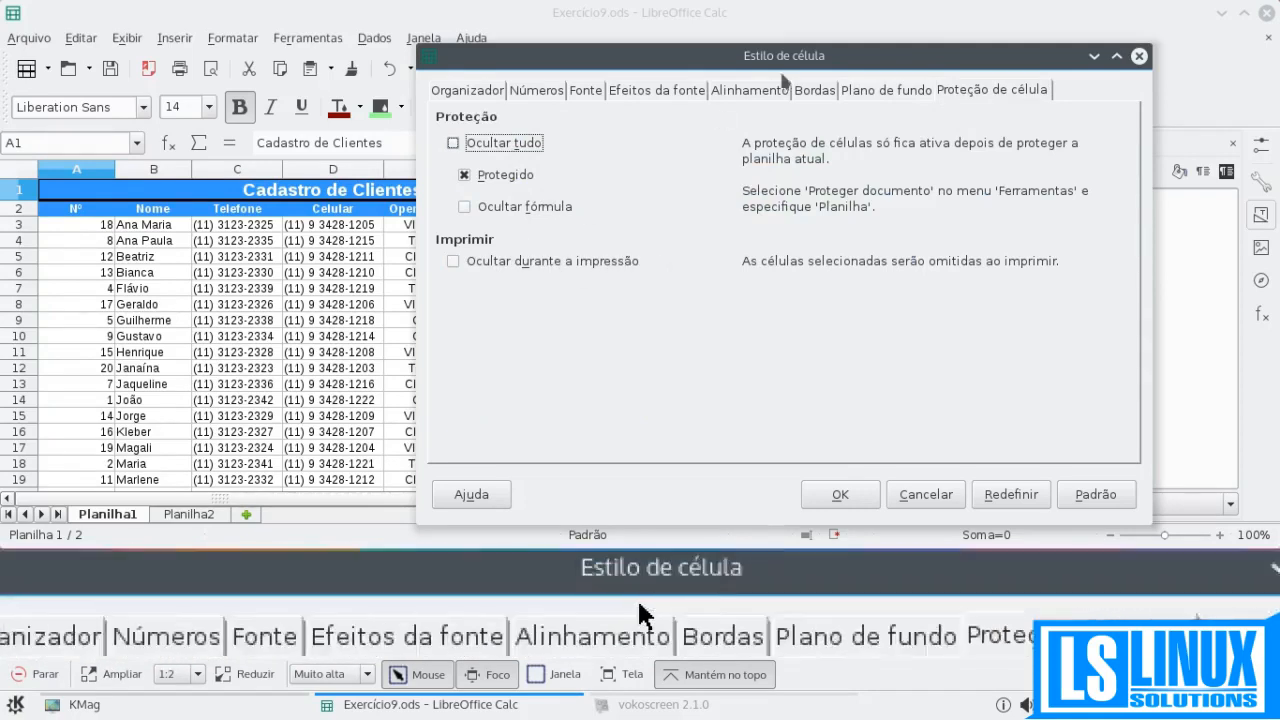
click(870, 90)
click(945, 89)
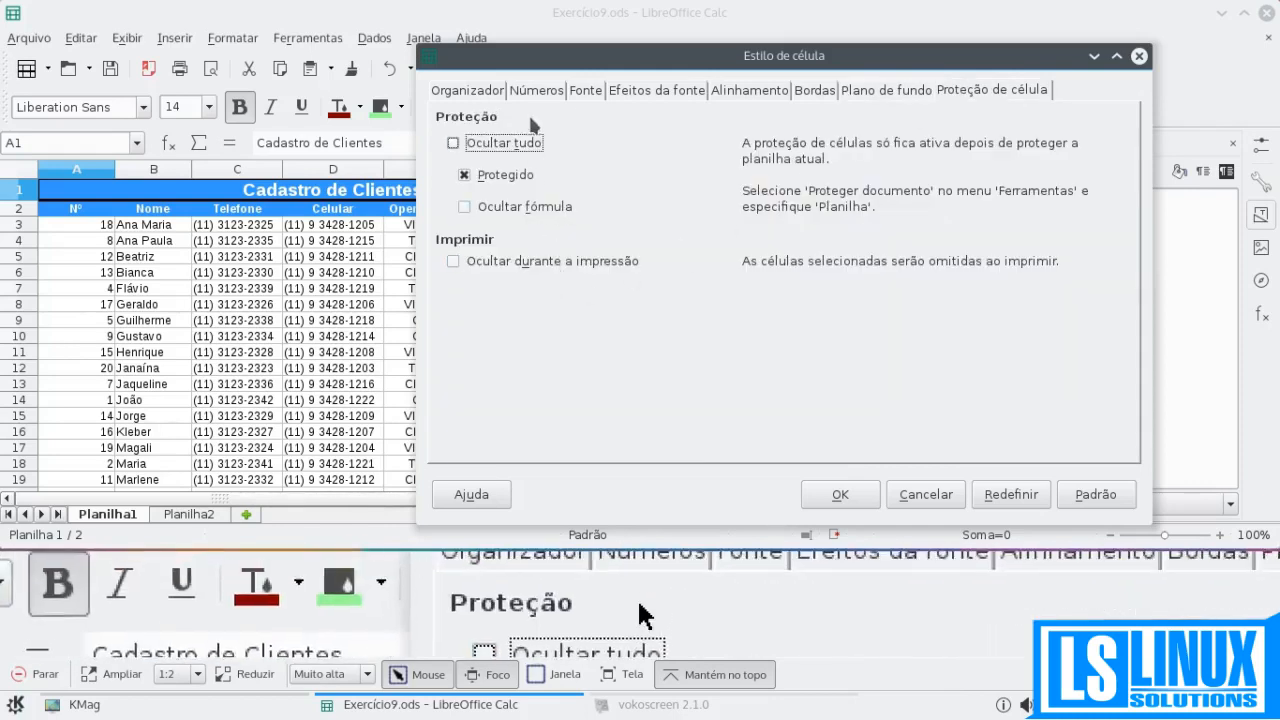
click(546, 91)
click(481, 94)
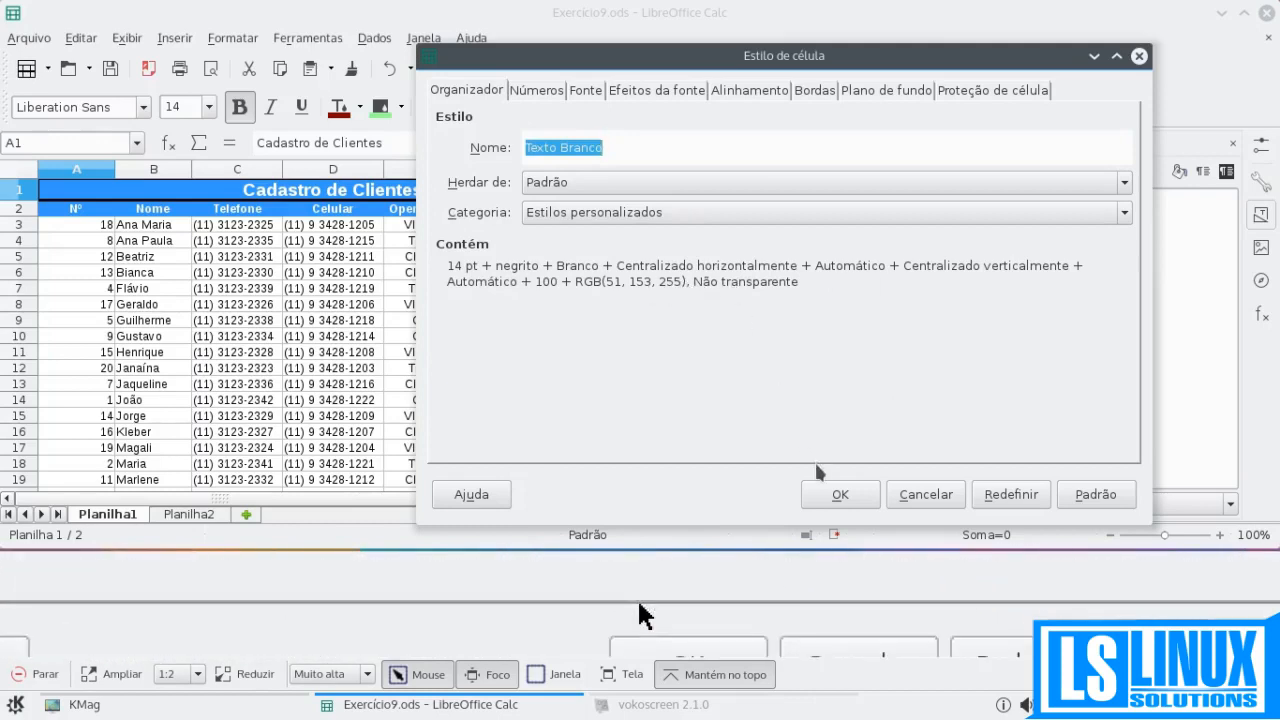
click(830, 494)
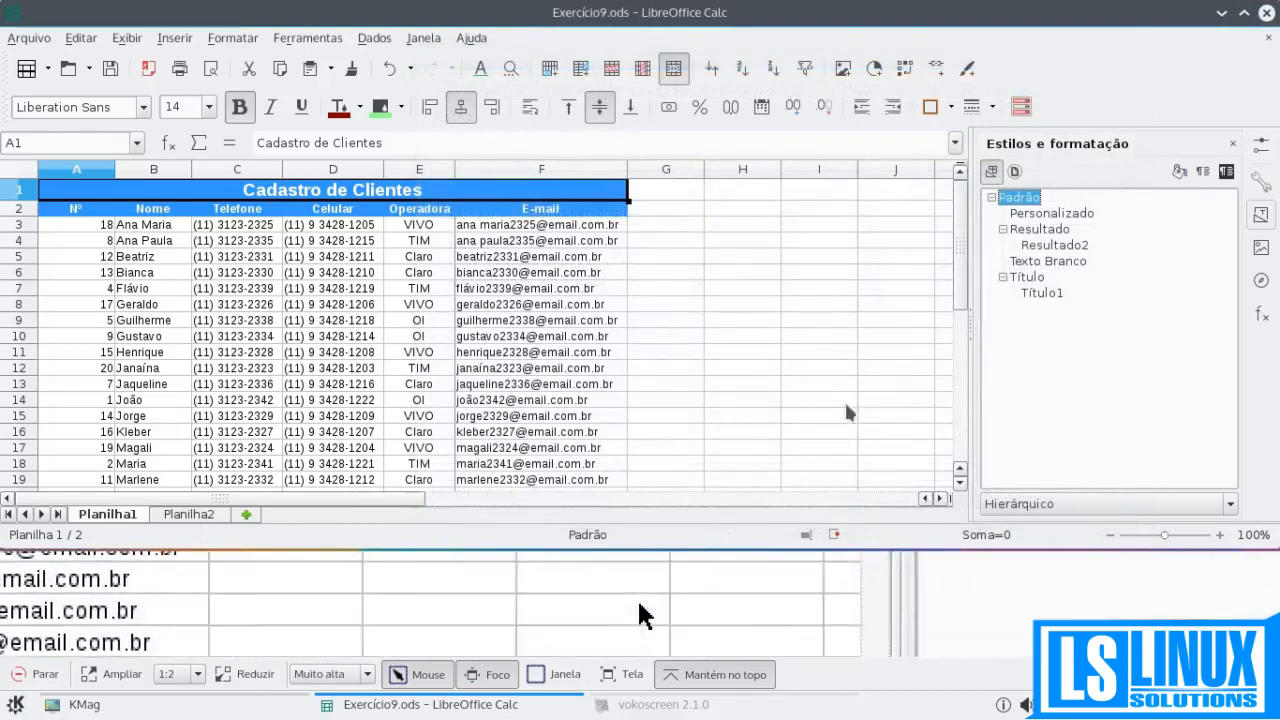
Step: Enter a person's first name in cell H1 as sample text for the style
click(1039, 264)
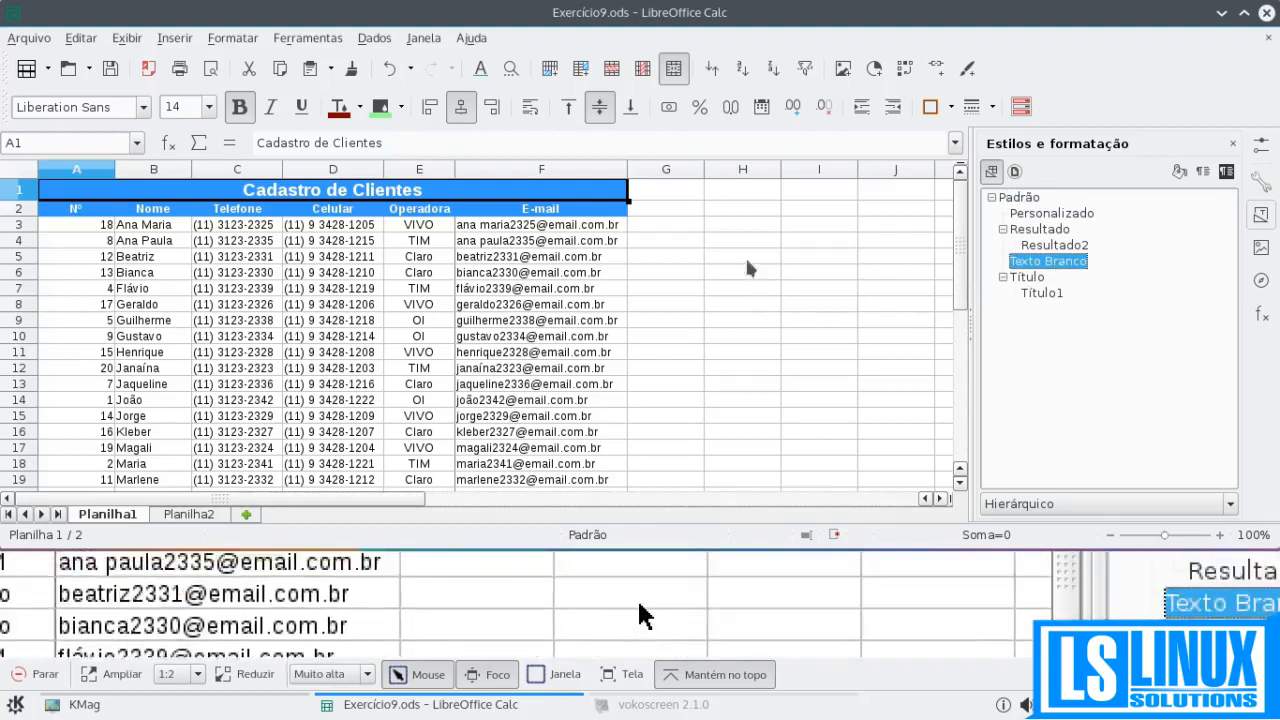
click(738, 197)
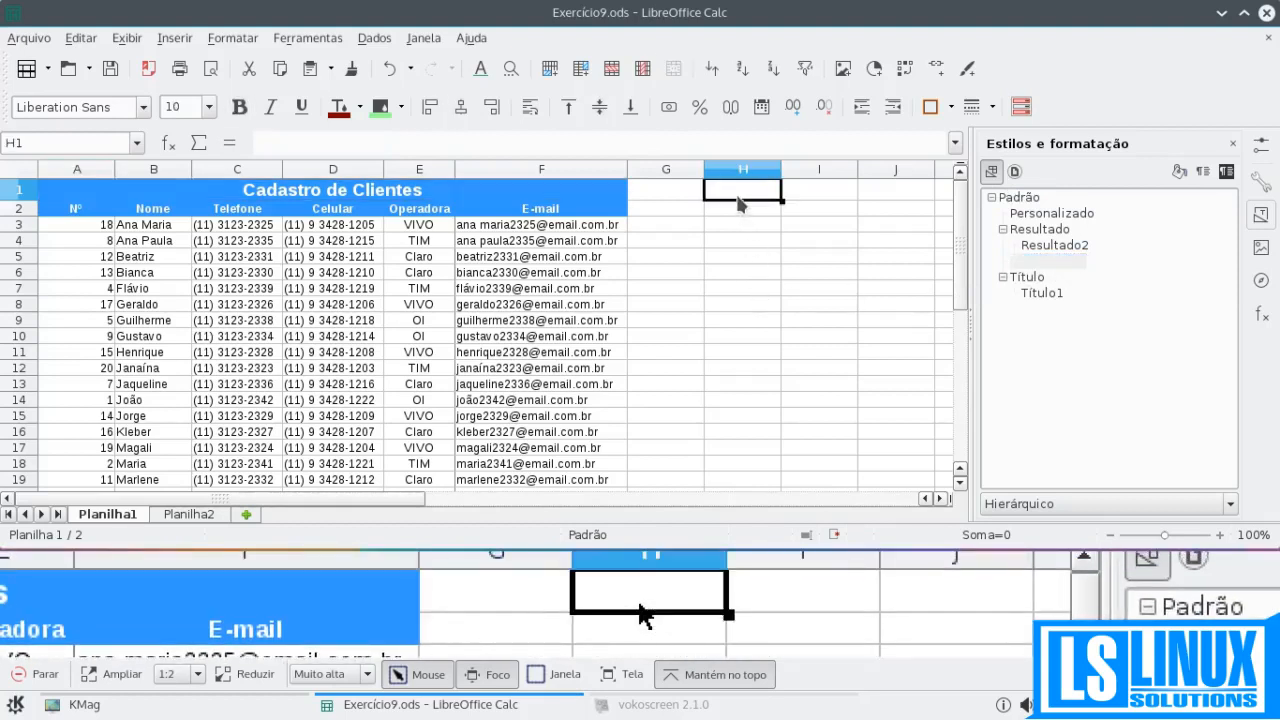
text(Willian)
key(Return)
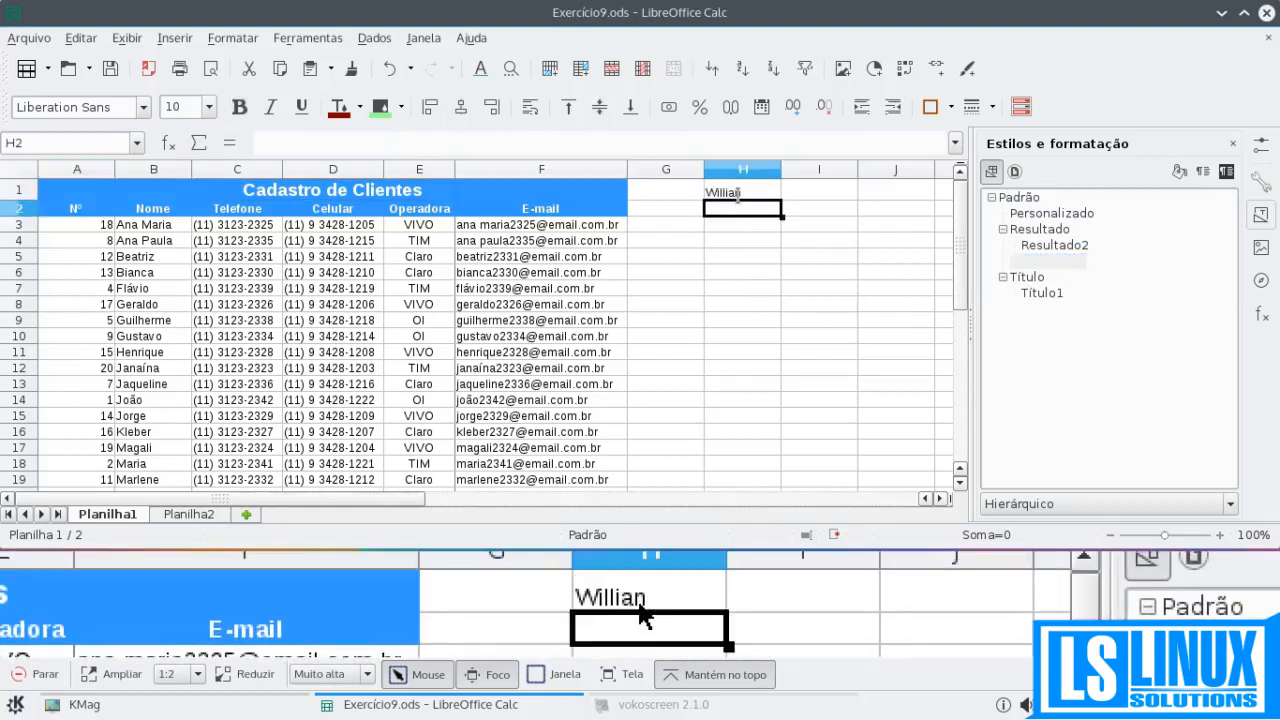
Step: Apply the Texto Branco style to cell H1 using the fill format mode
click(769, 197)
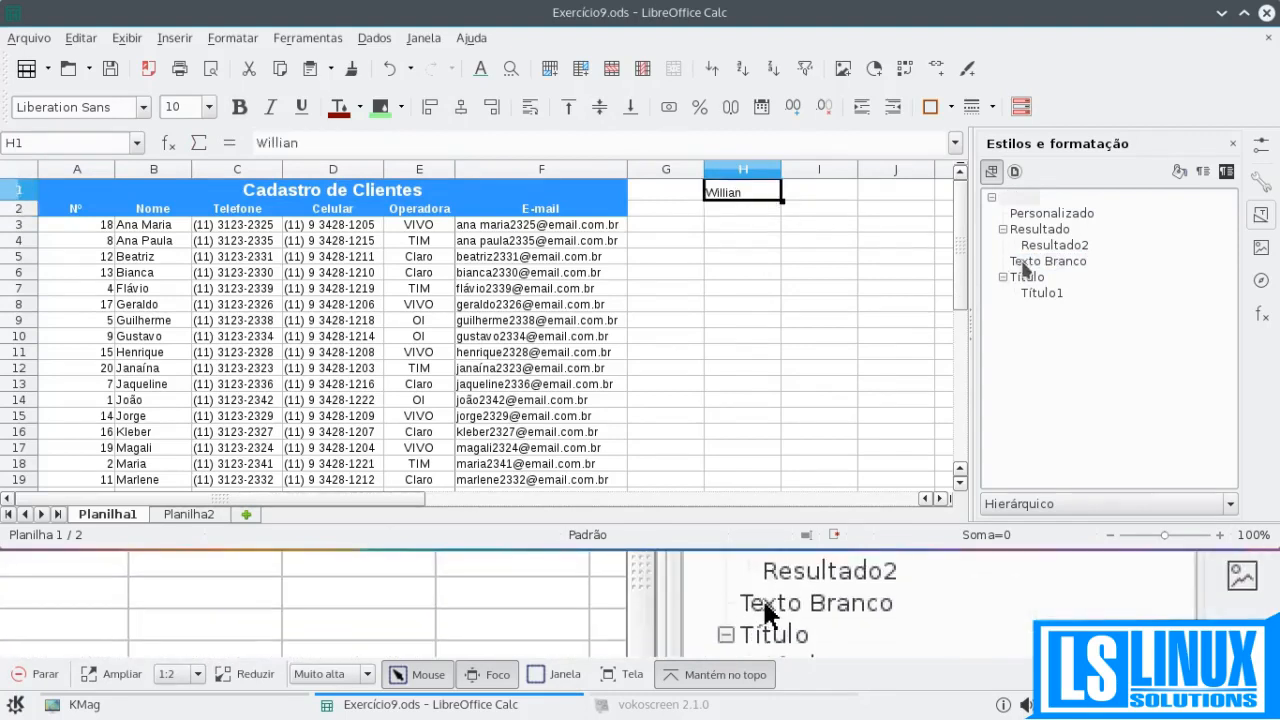
click(1022, 262)
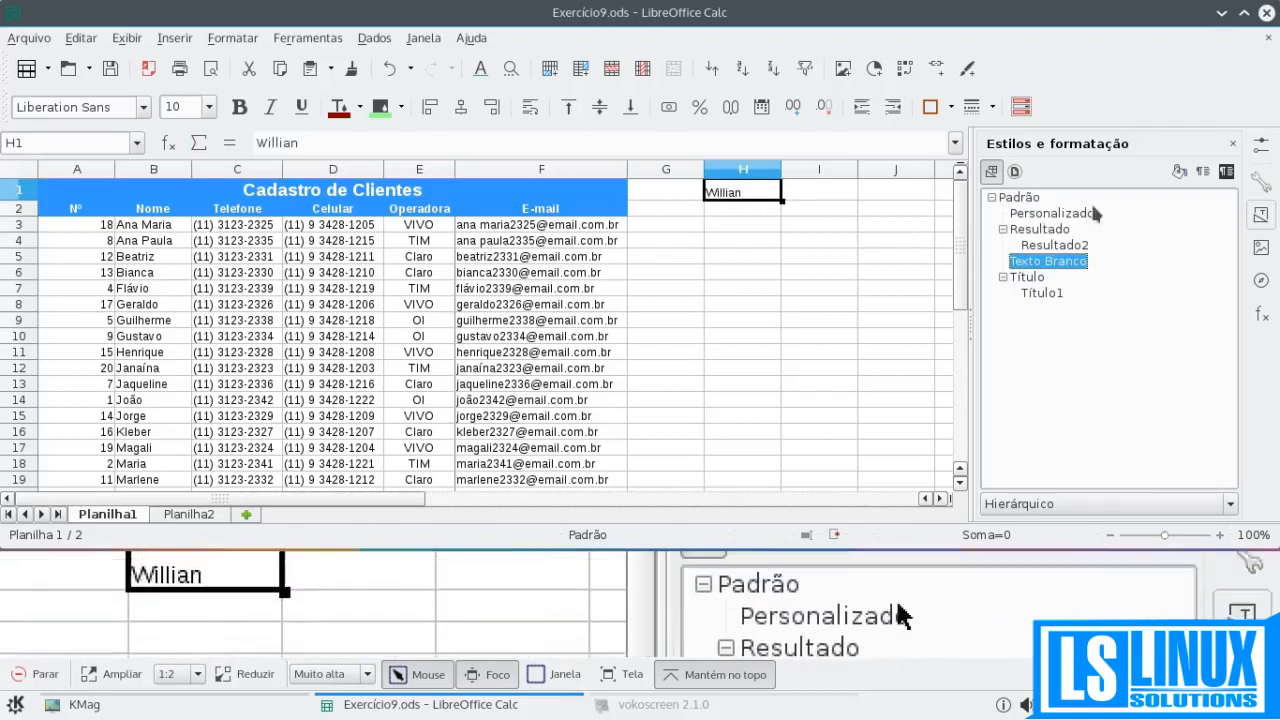
click(1180, 173)
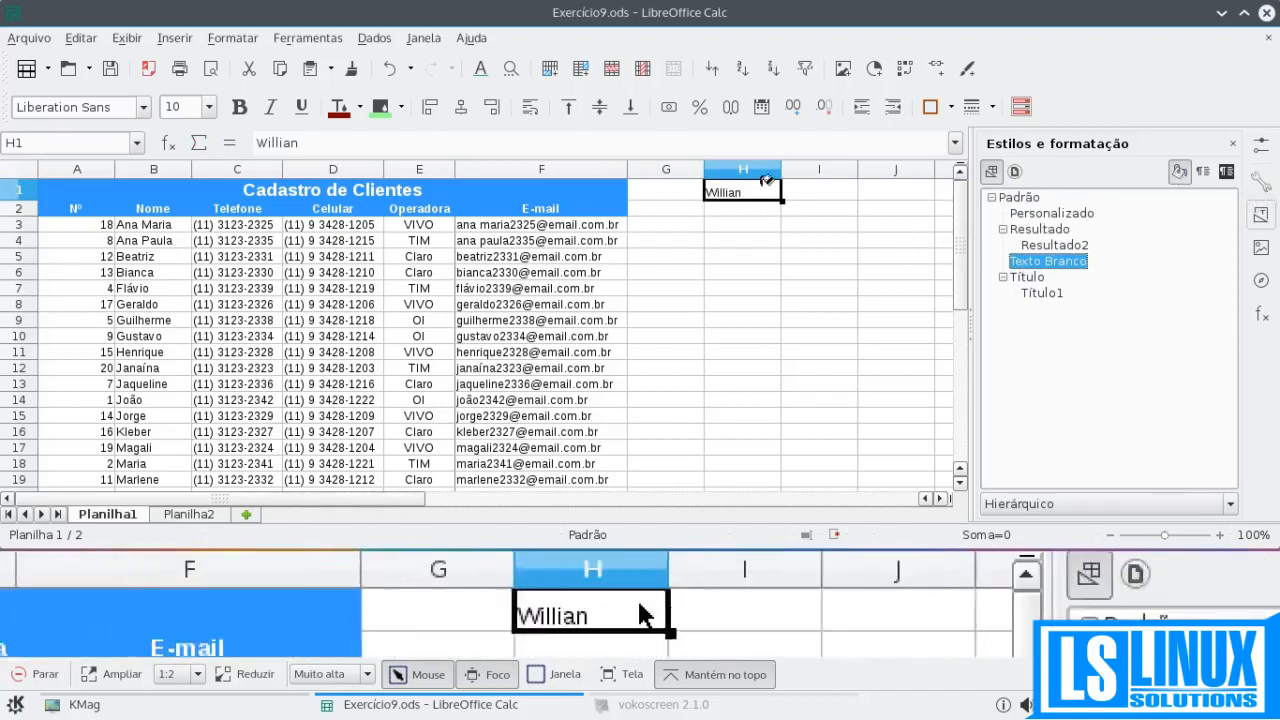
click(750, 190)
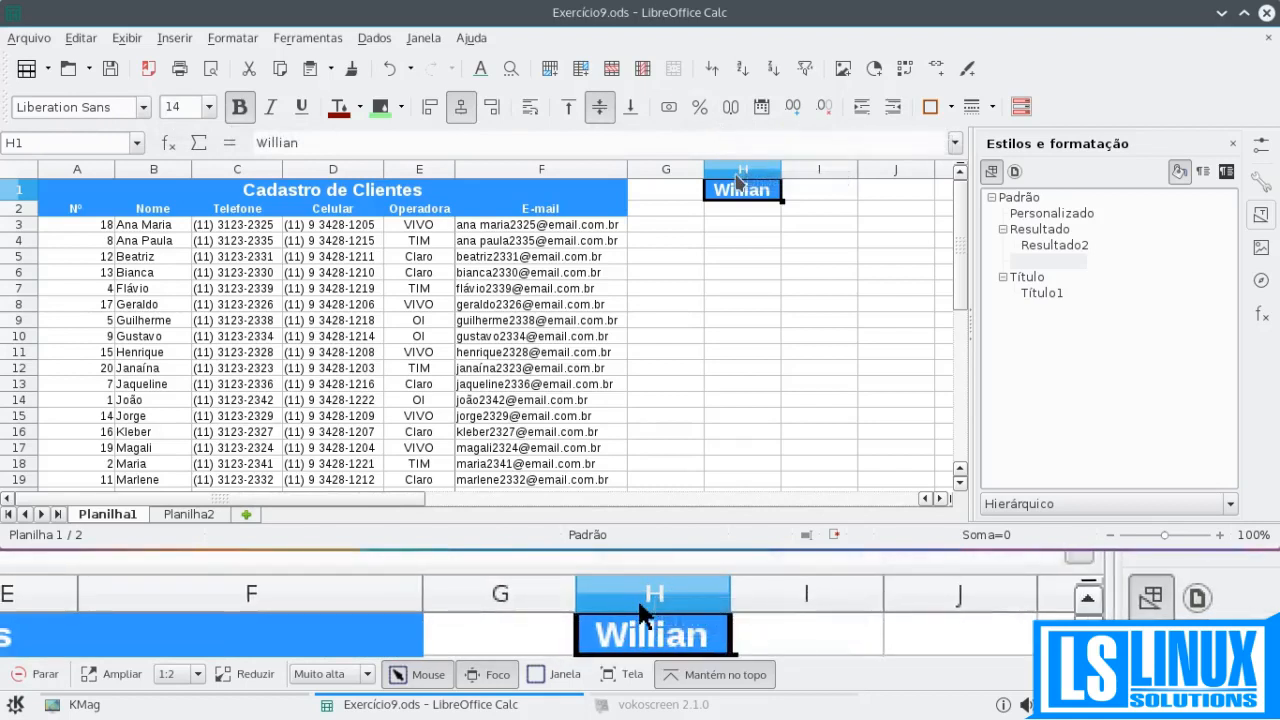
Step: Examine the number format category of cell H1 in its cell formatting settings and close them
key(ctrl+1)
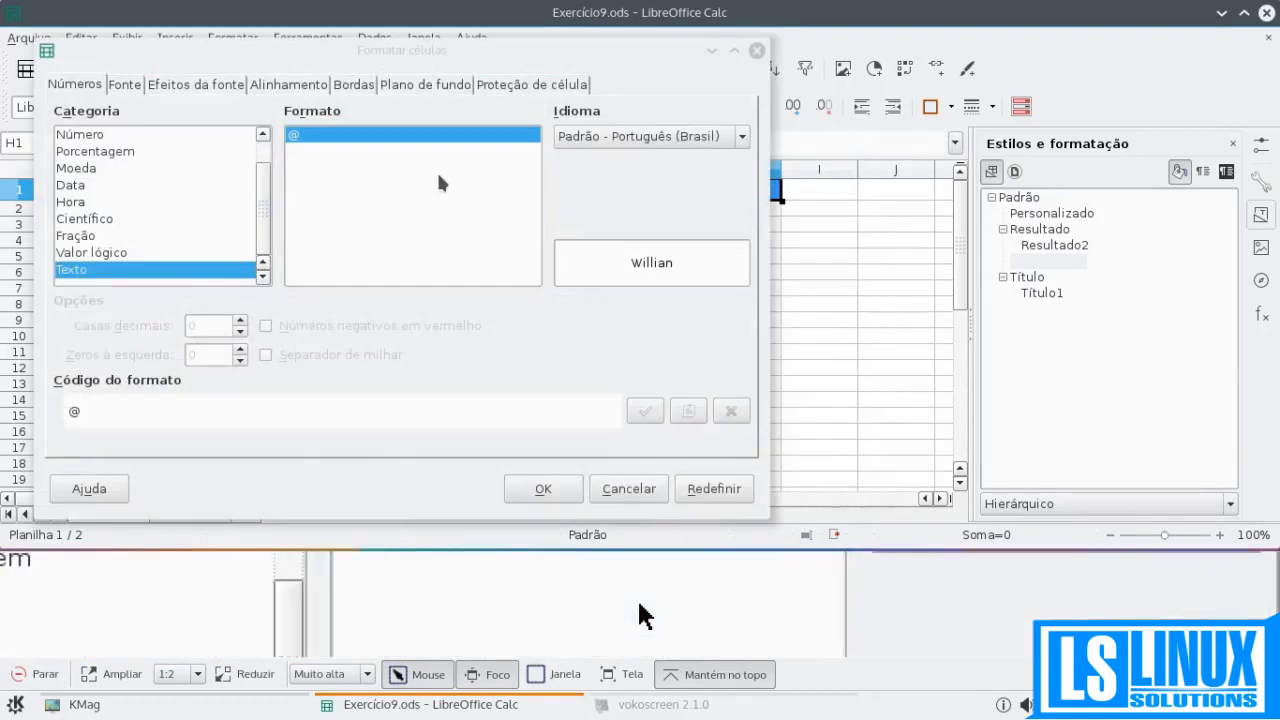
click(418, 50)
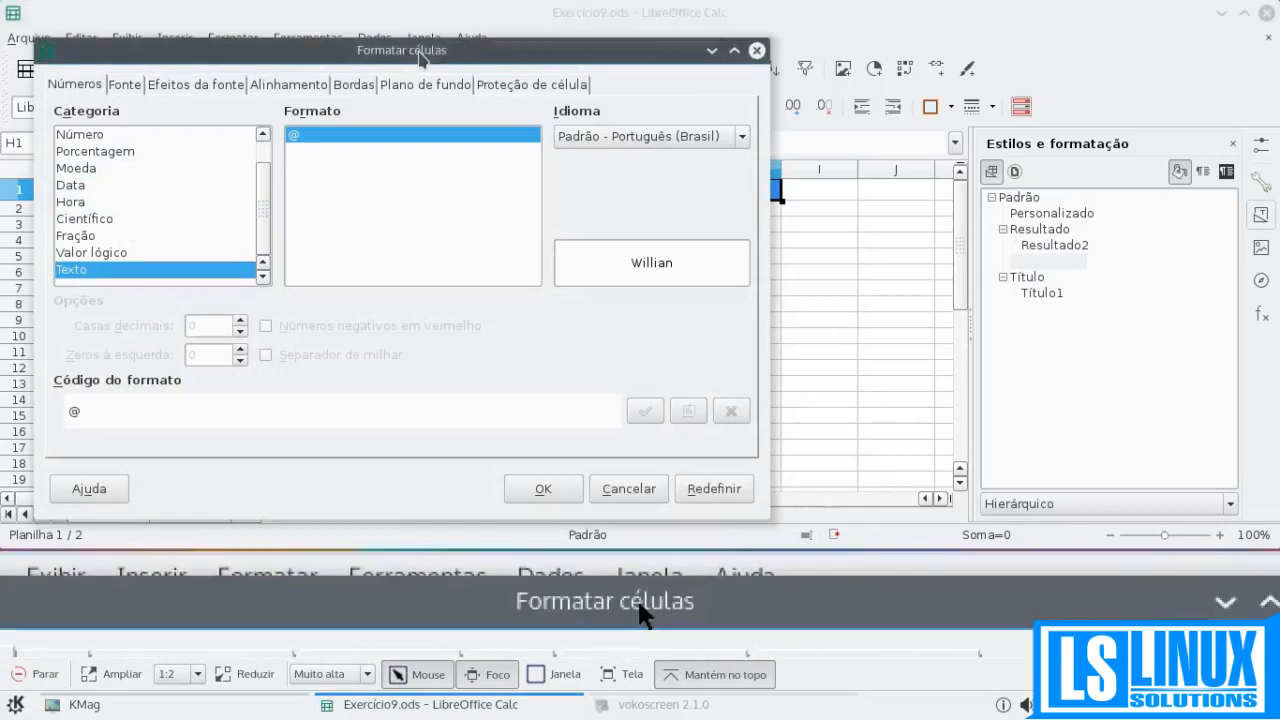
drag(418, 50, 494, 42)
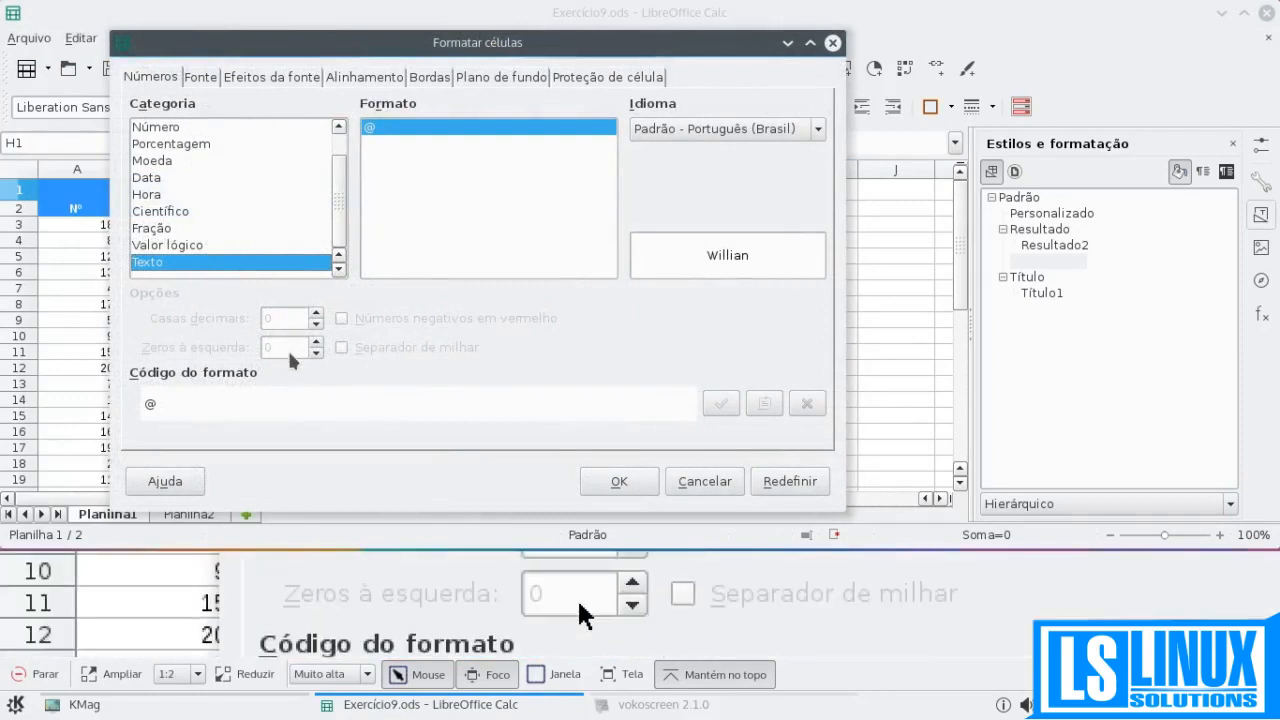
click(620, 480)
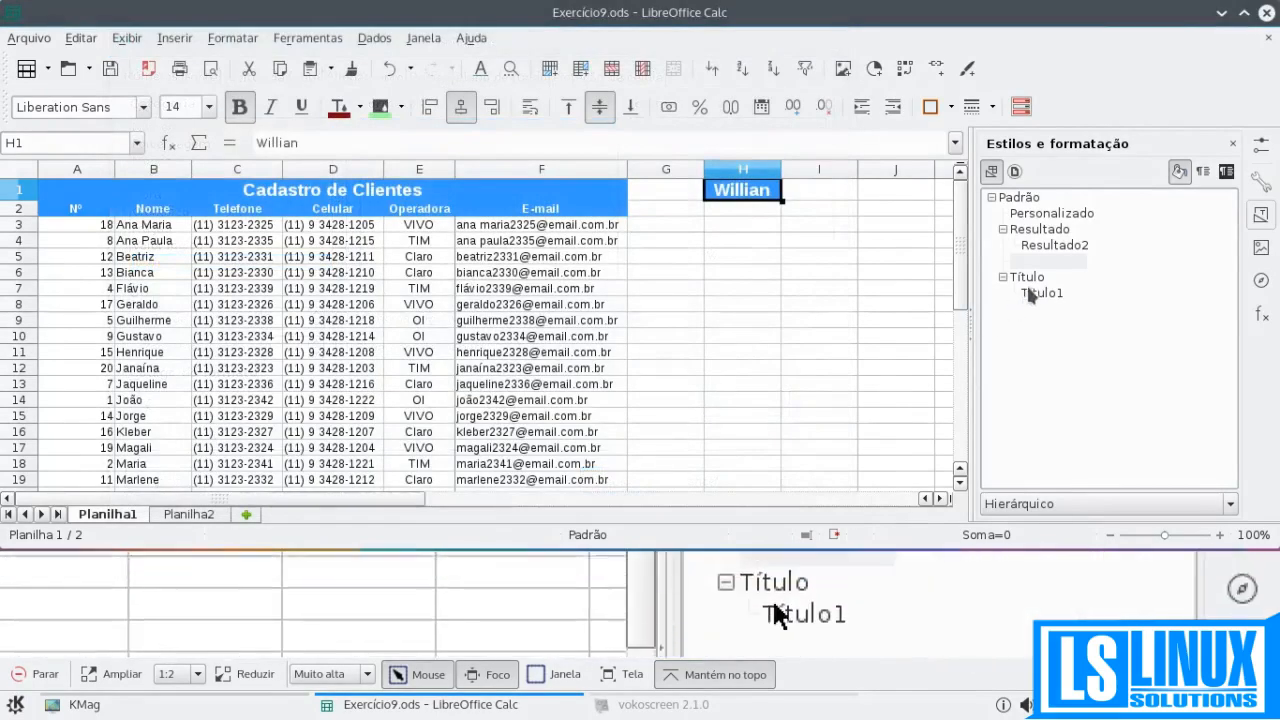
Step: Change the background colour of the Texto Branco cell style to Turquesa 3 and save the style
right_click(1048, 264)
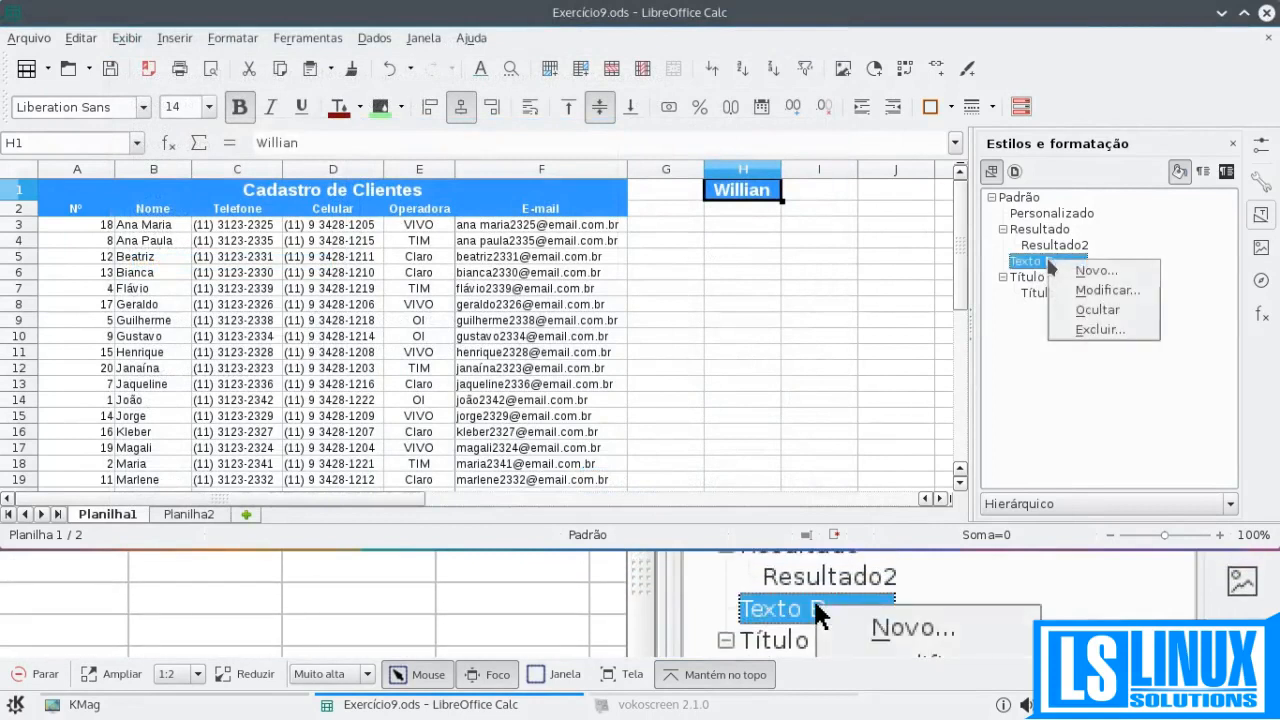
click(1056, 287)
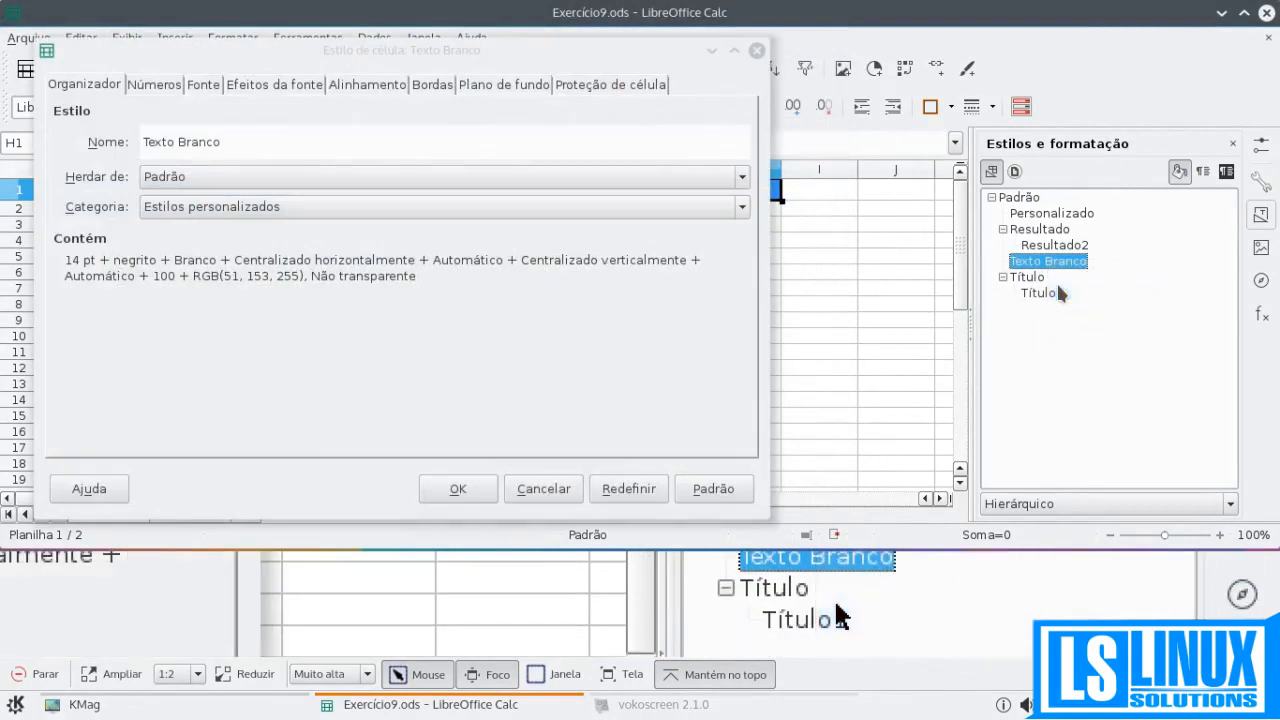
click(460, 85)
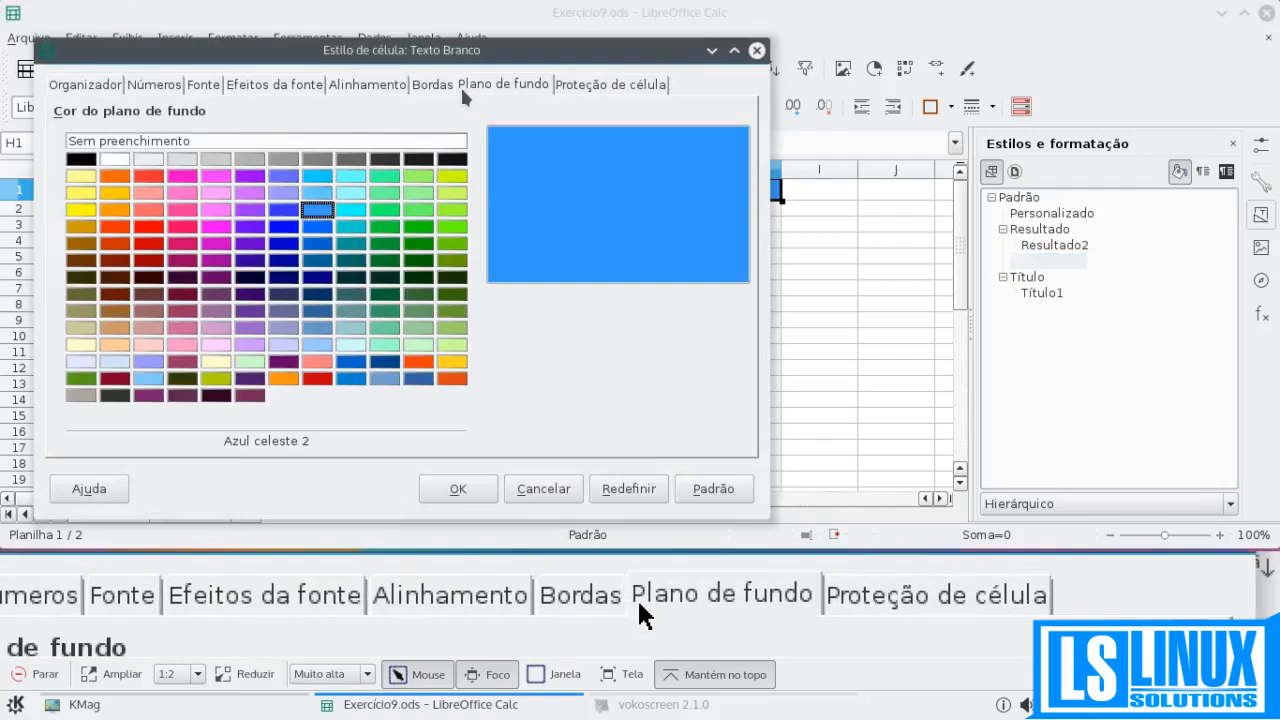
click(387, 228)
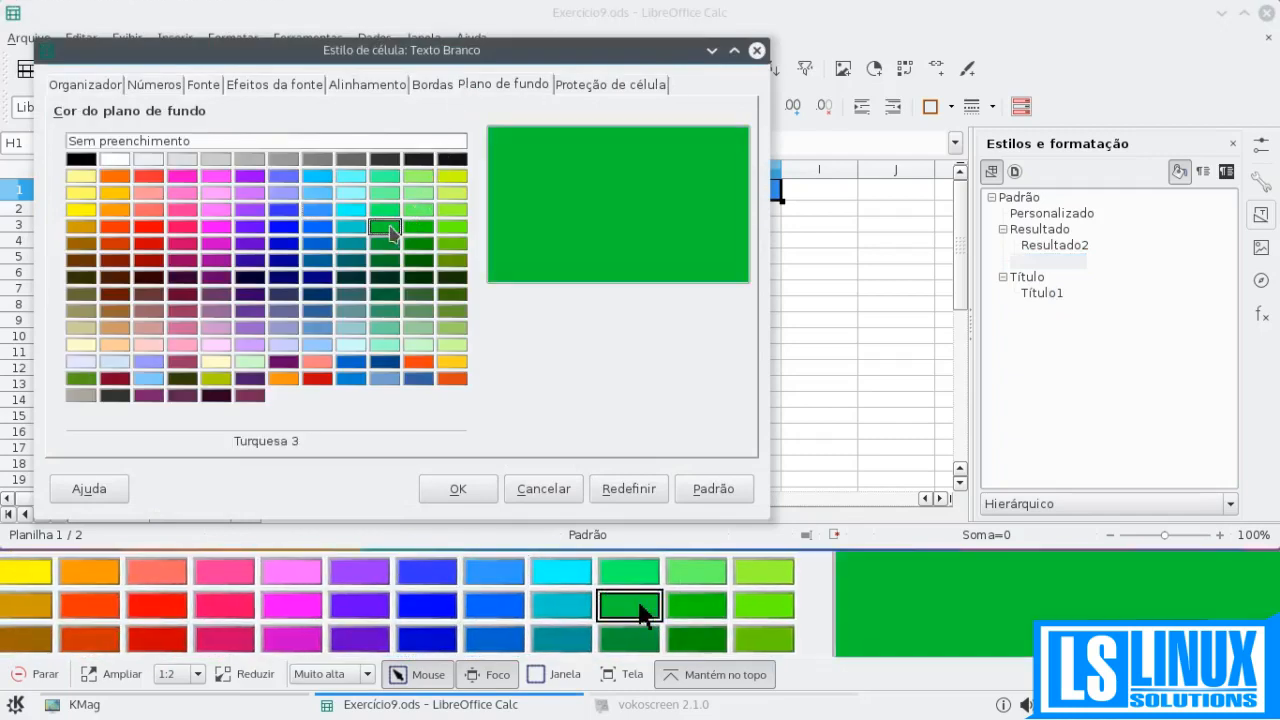
click(430, 487)
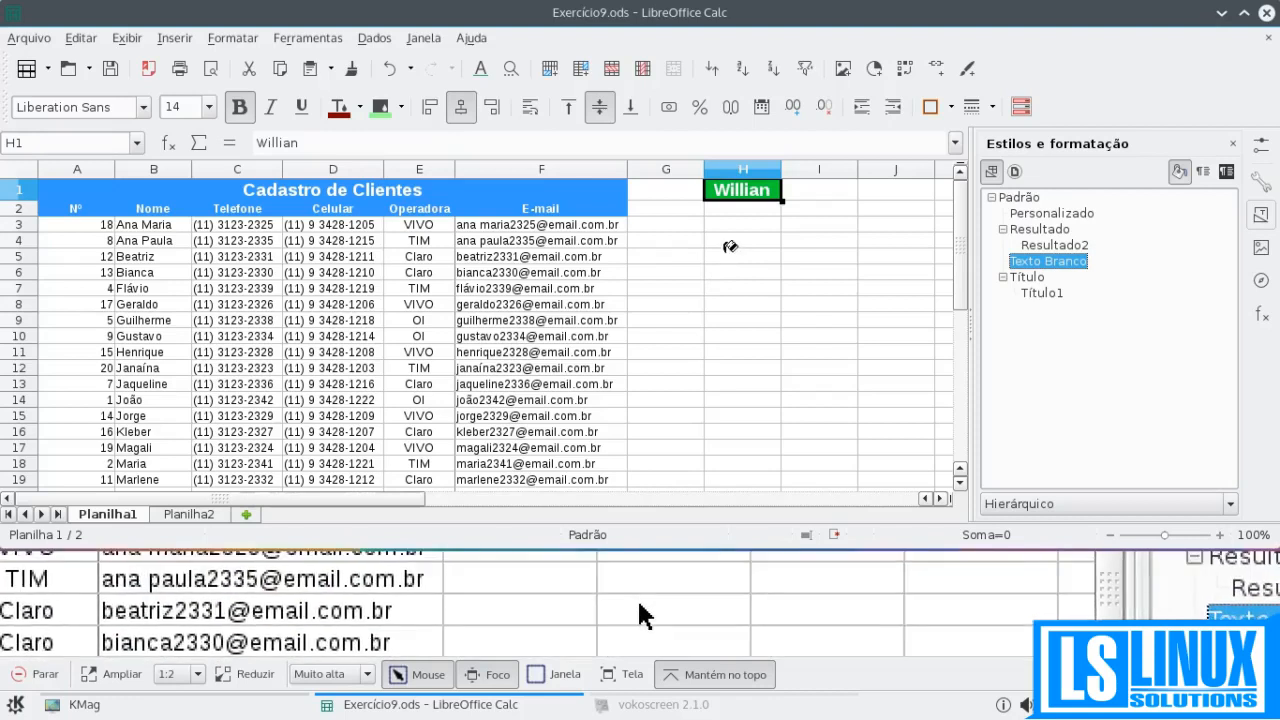
Step: Apply the Texto Branco style to cells H2 through H5 using the fill format mode
click(748, 212)
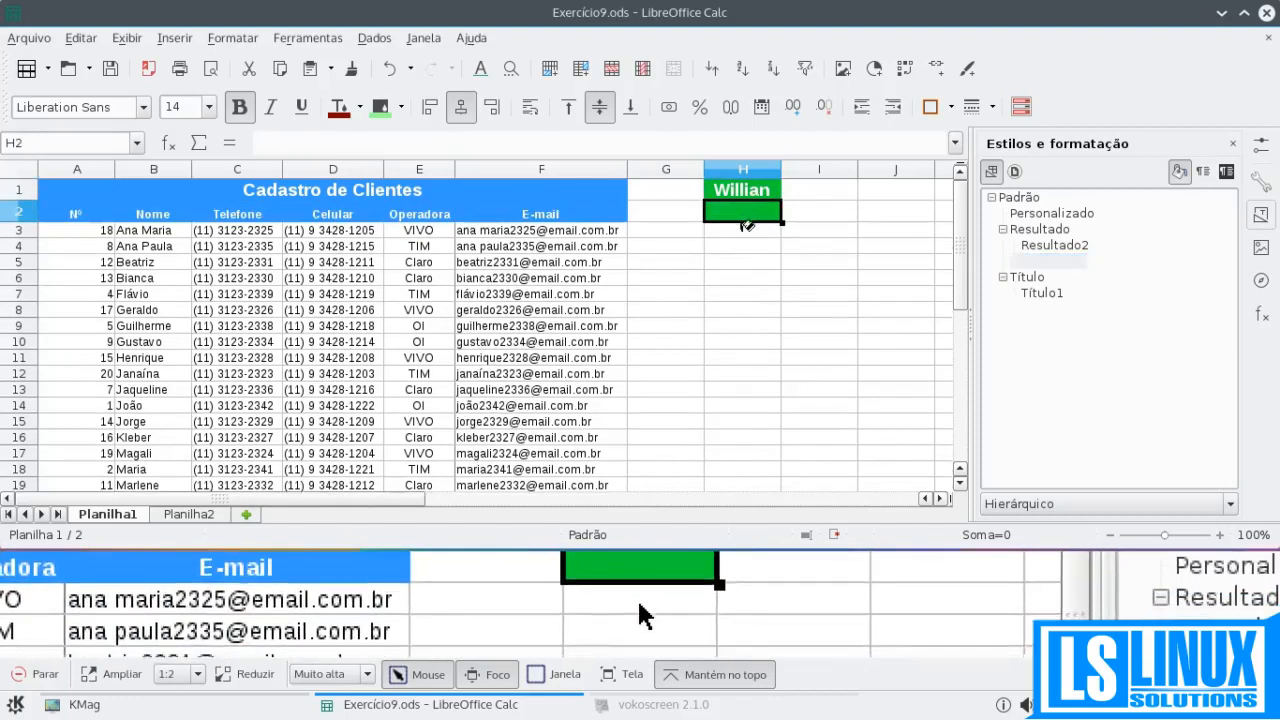
click(745, 232)
click(744, 258)
click(744, 276)
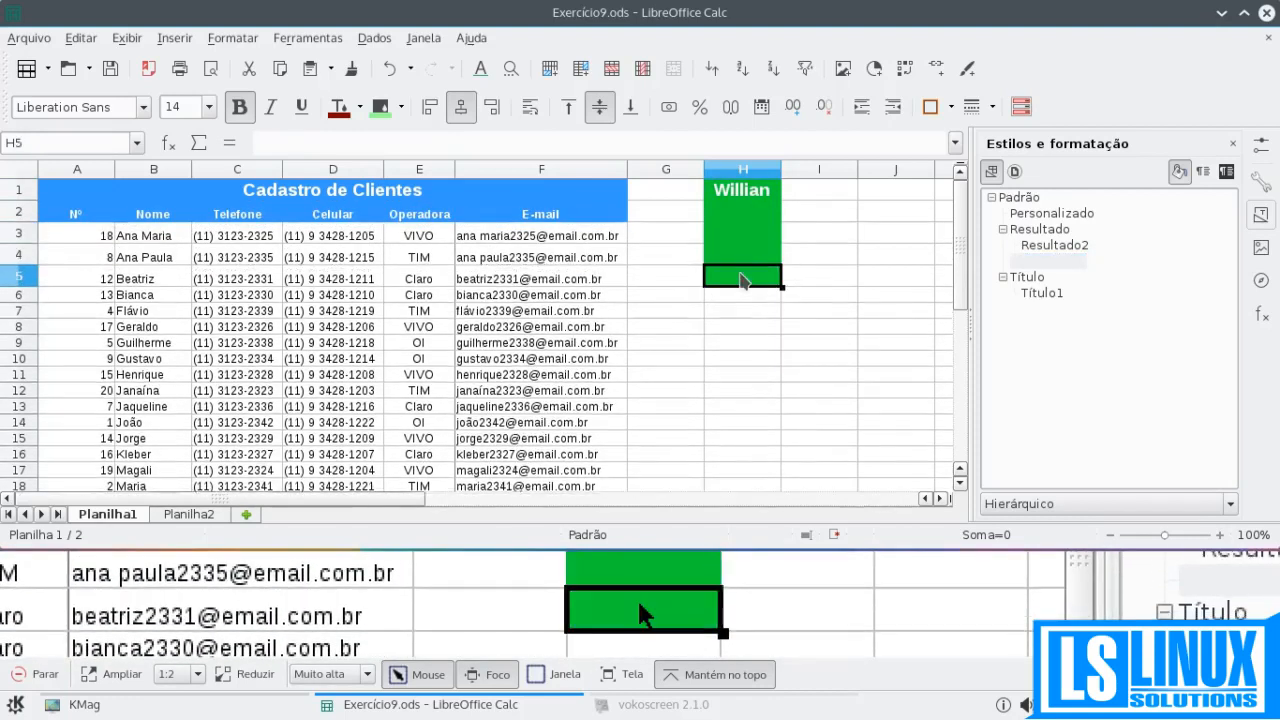
Step: Change the background colour of the Texto Branco cell style to Vermelho 3 and save the style
right_click(1040, 259)
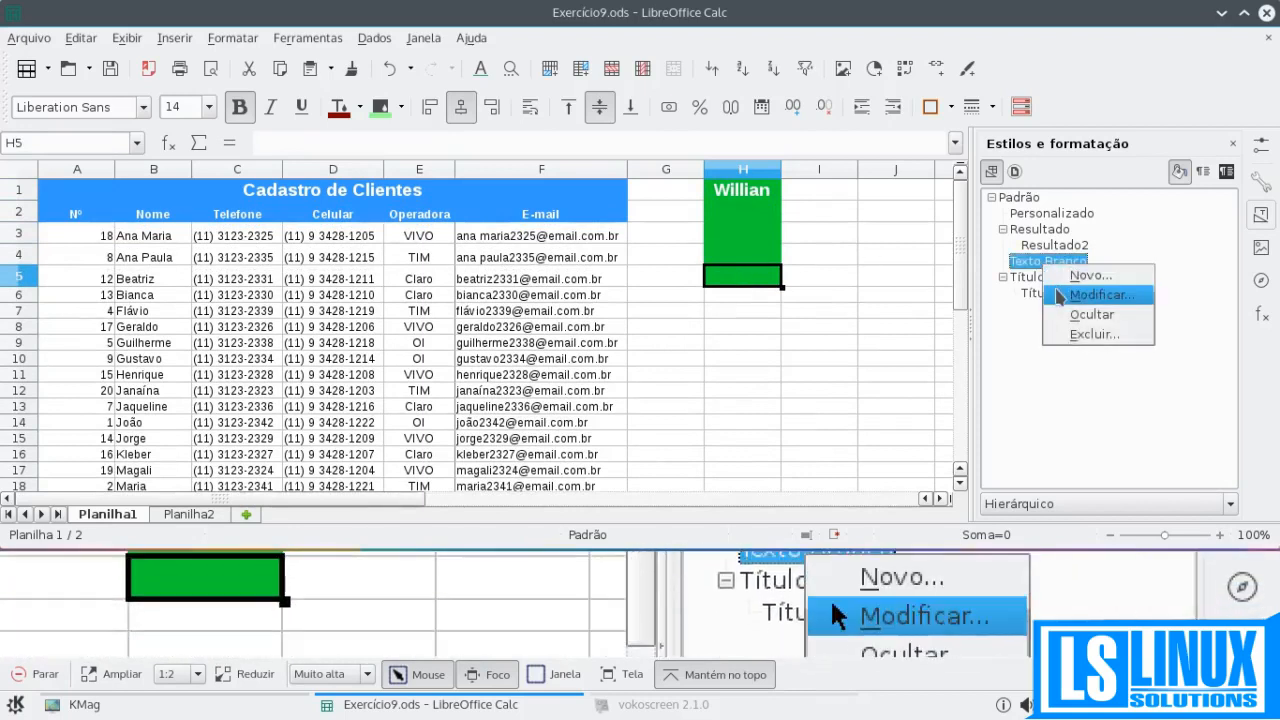
click(1058, 294)
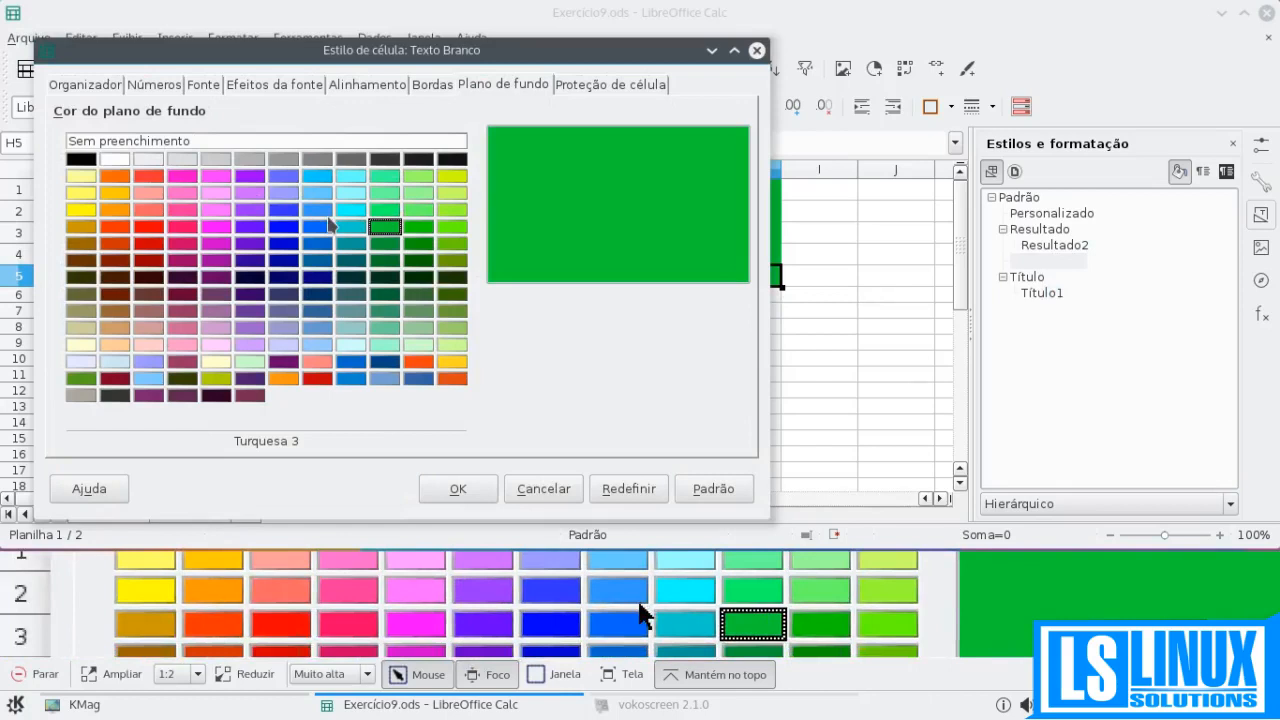
click(146, 193)
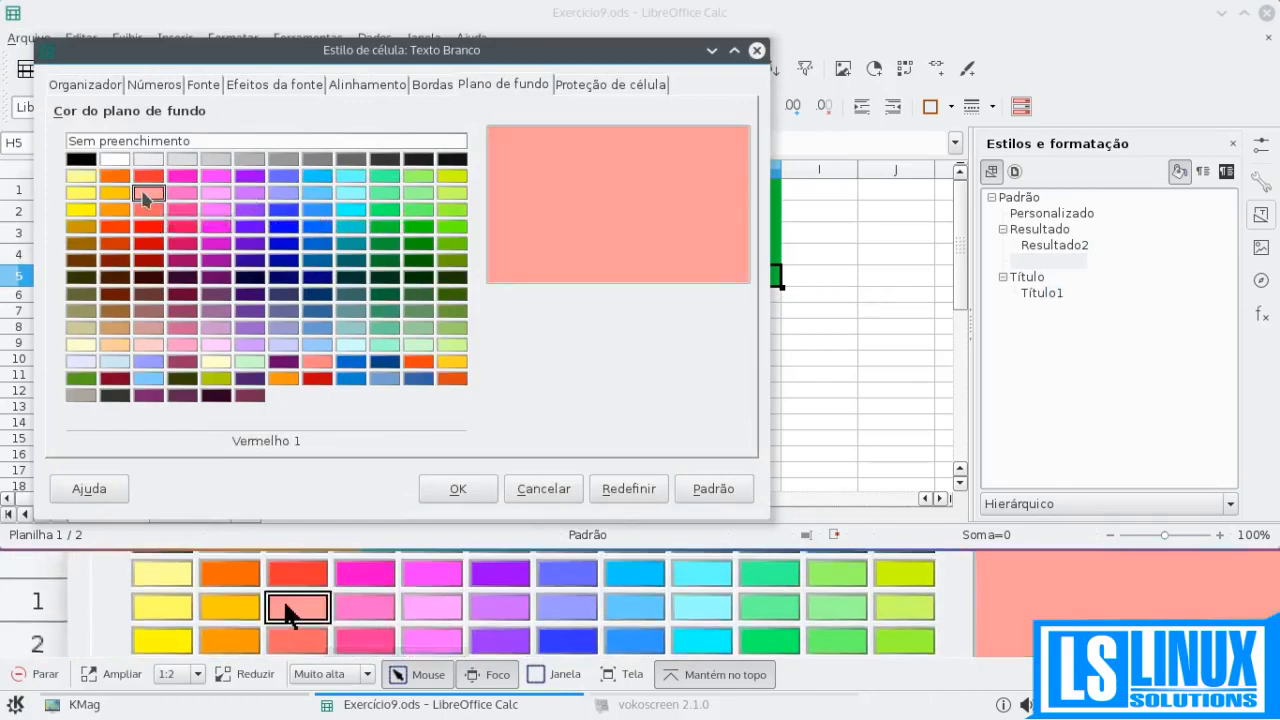
click(147, 213)
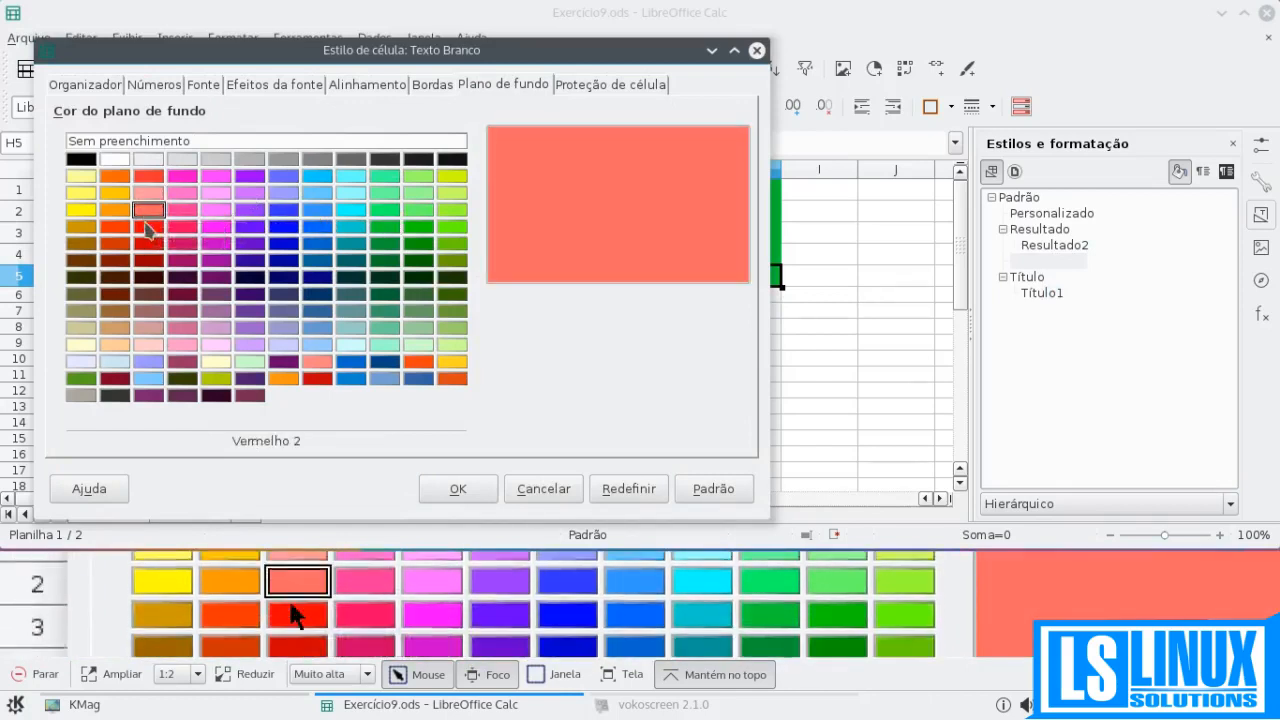
click(148, 228)
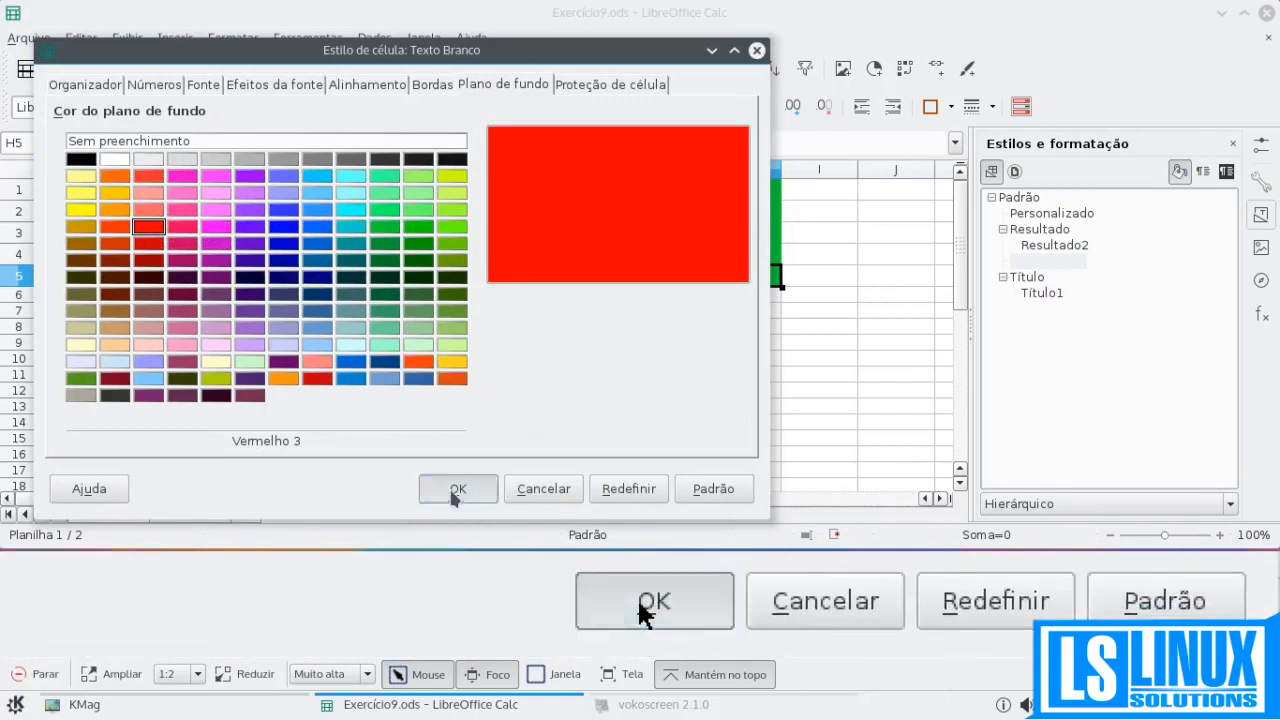
click(456, 487)
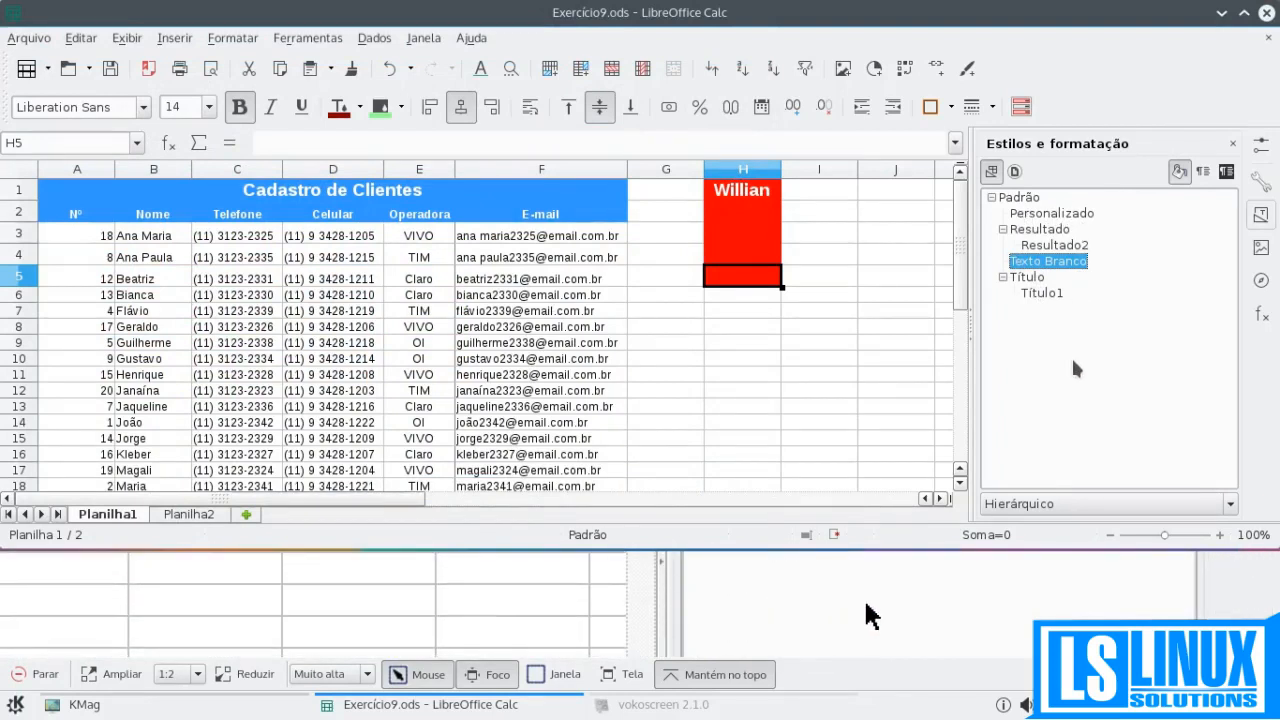
Step: Examine the style list filtered by all, hidden, applied and custom styles, and return it to the Hierárquico view
click(1034, 505)
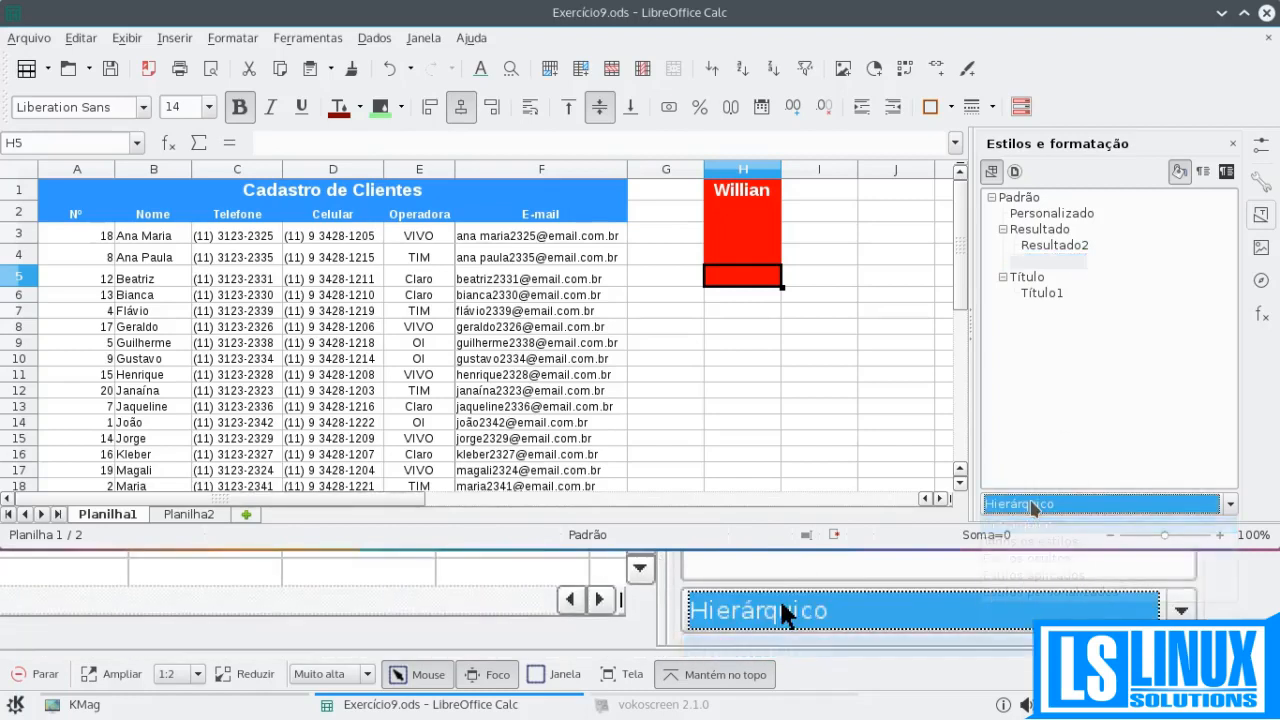
click(1033, 543)
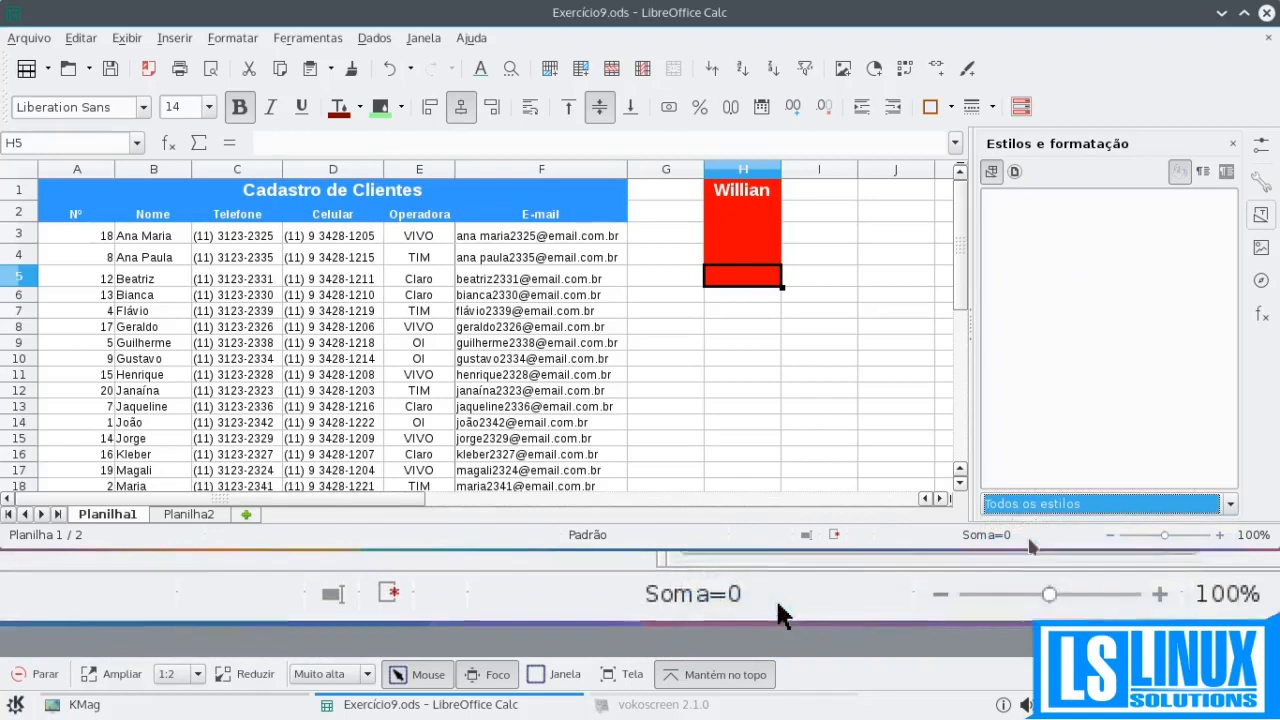
click(1030, 504)
click(1030, 558)
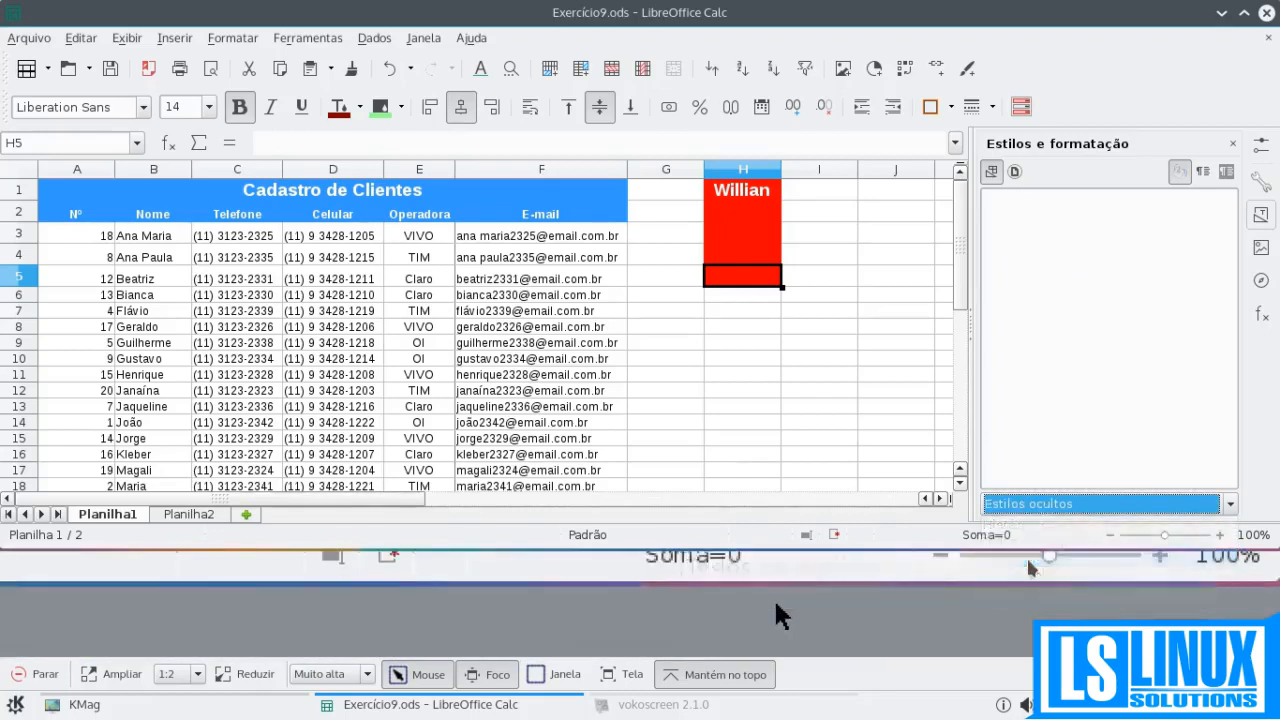
click(1030, 504)
click(1030, 575)
click(1052, 504)
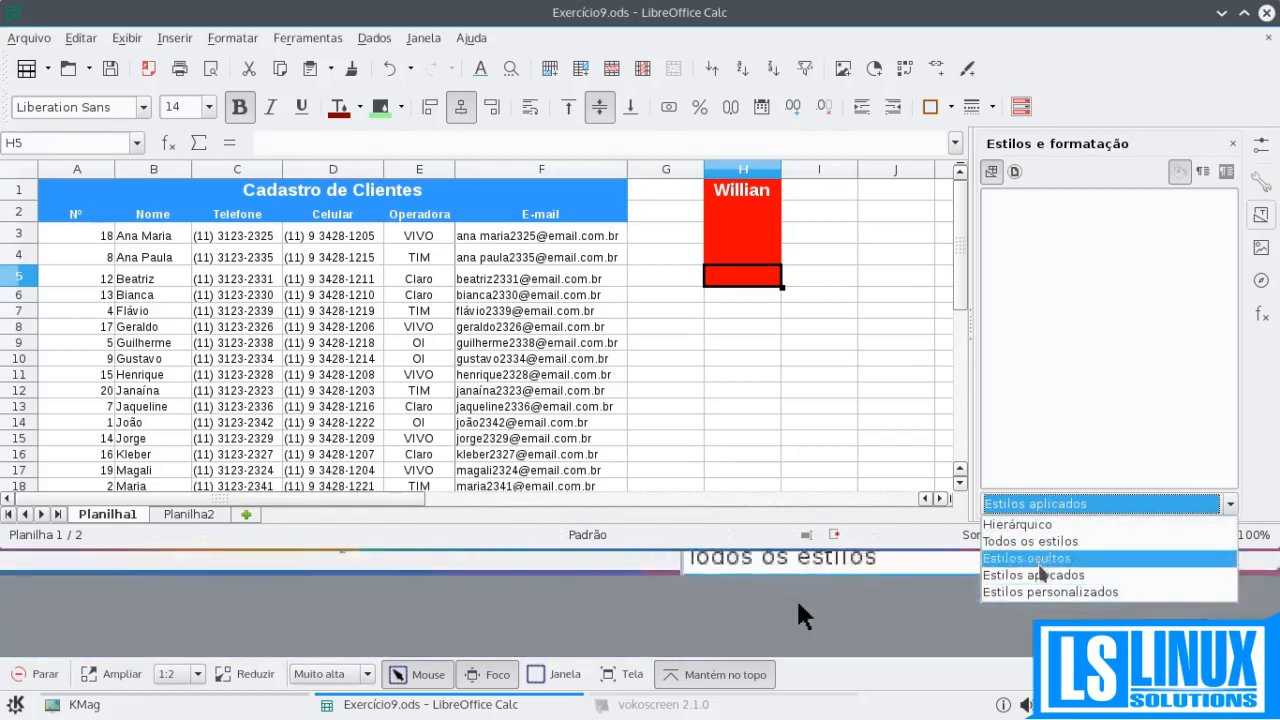
click(1045, 592)
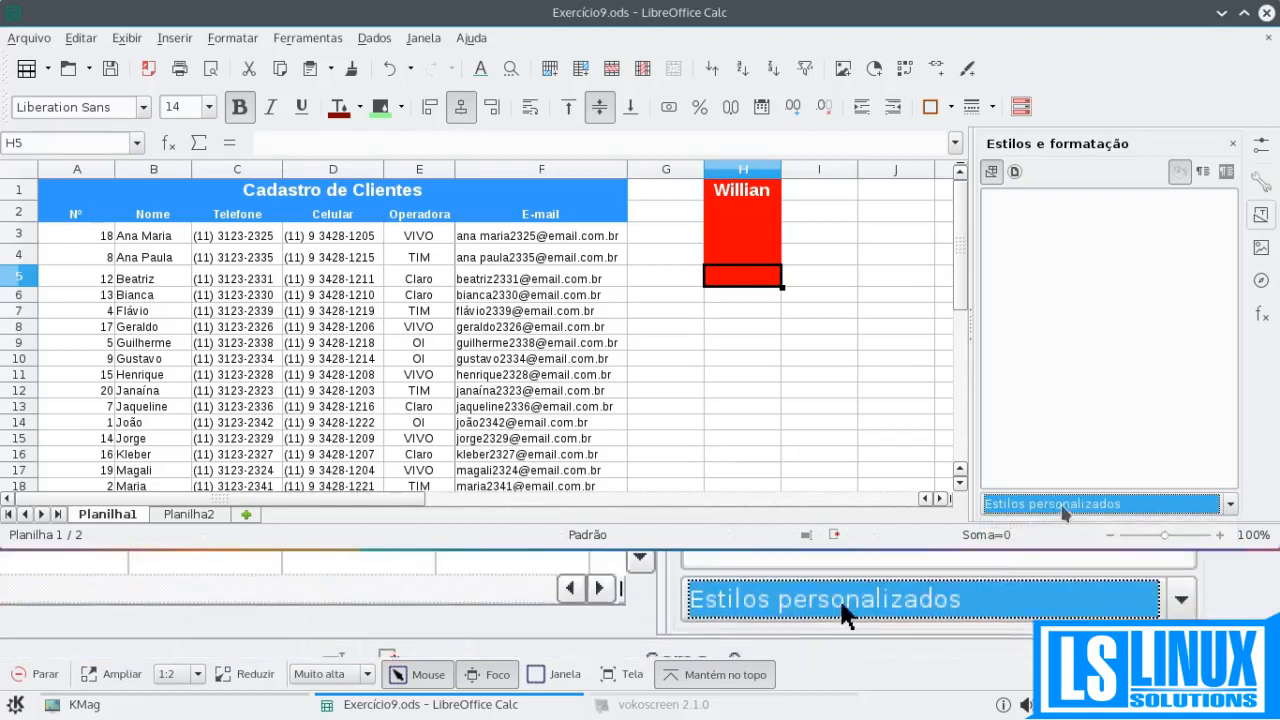
click(1066, 506)
click(1051, 521)
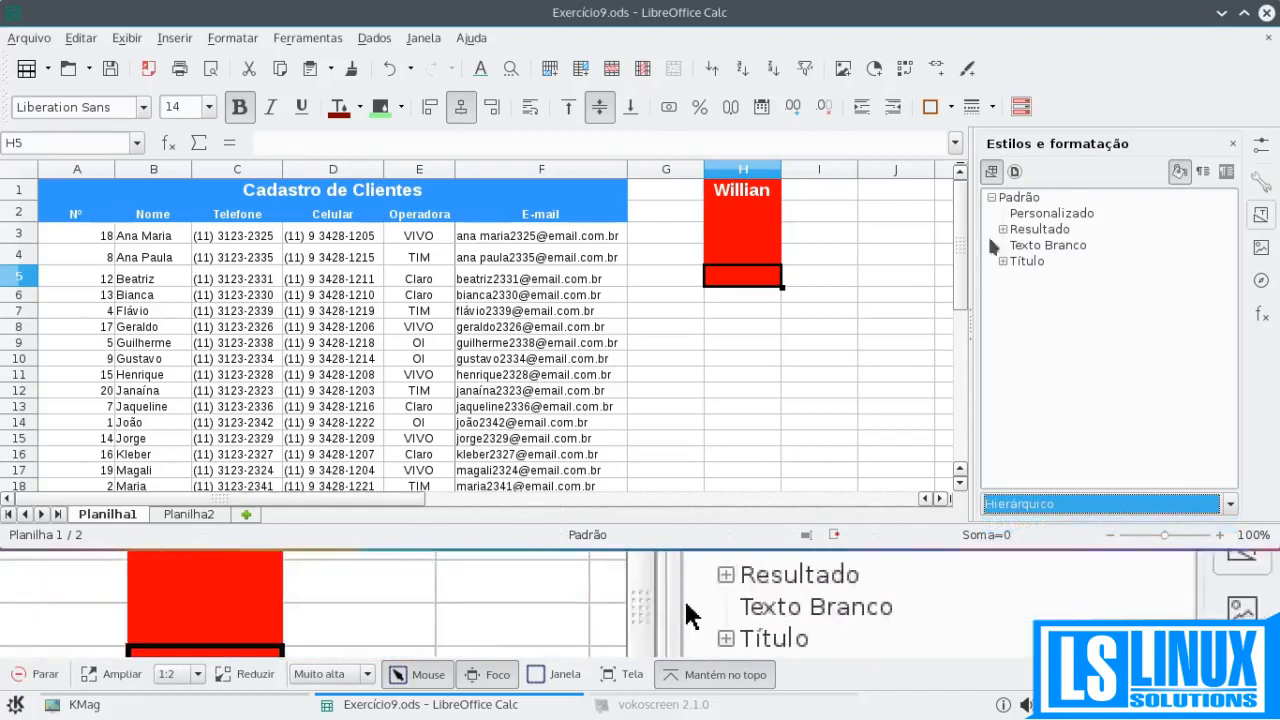
Step: Turn off the fill format mode and check that cells in columns I and H can be selected without applying the style
click(1176, 172)
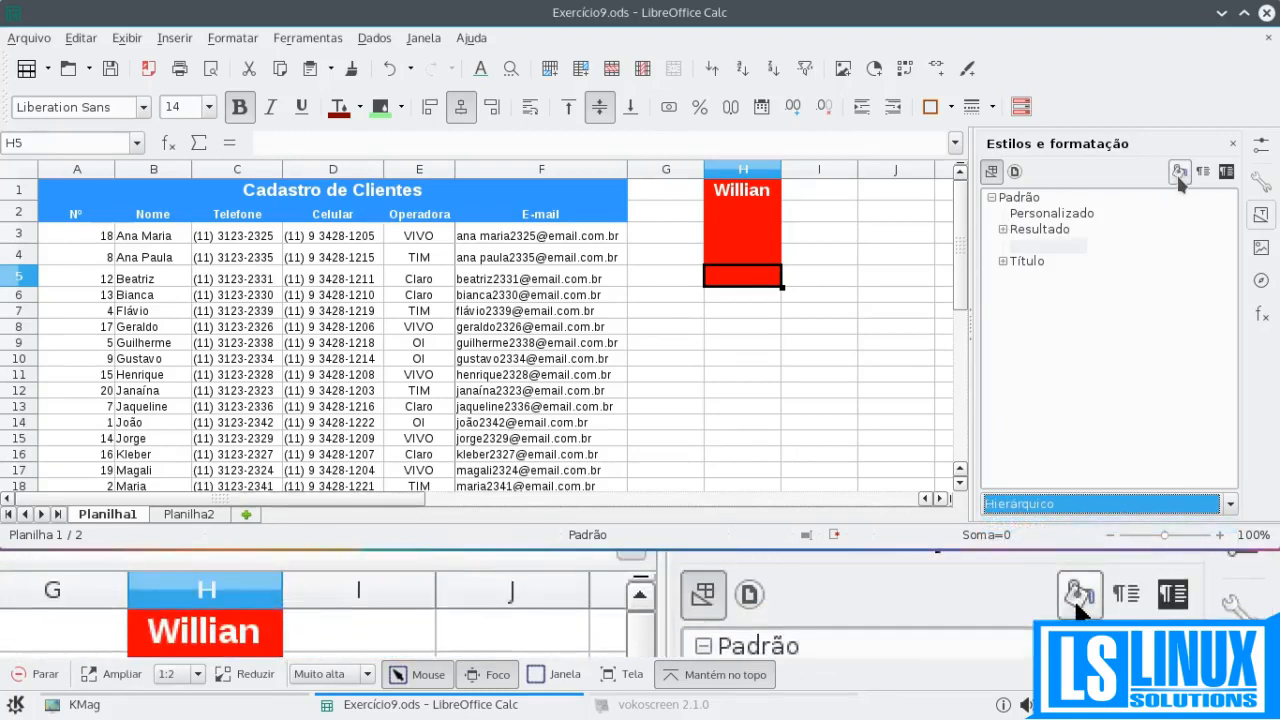
click(806, 236)
click(817, 306)
click(822, 257)
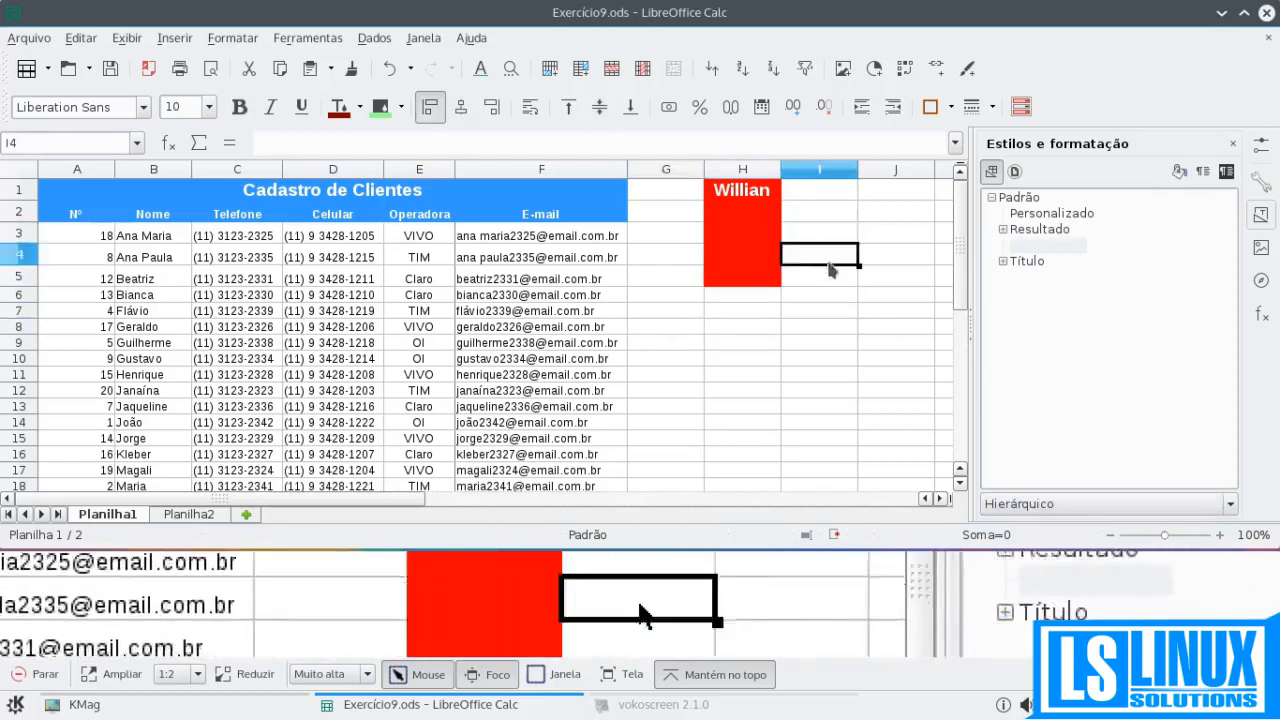
click(818, 328)
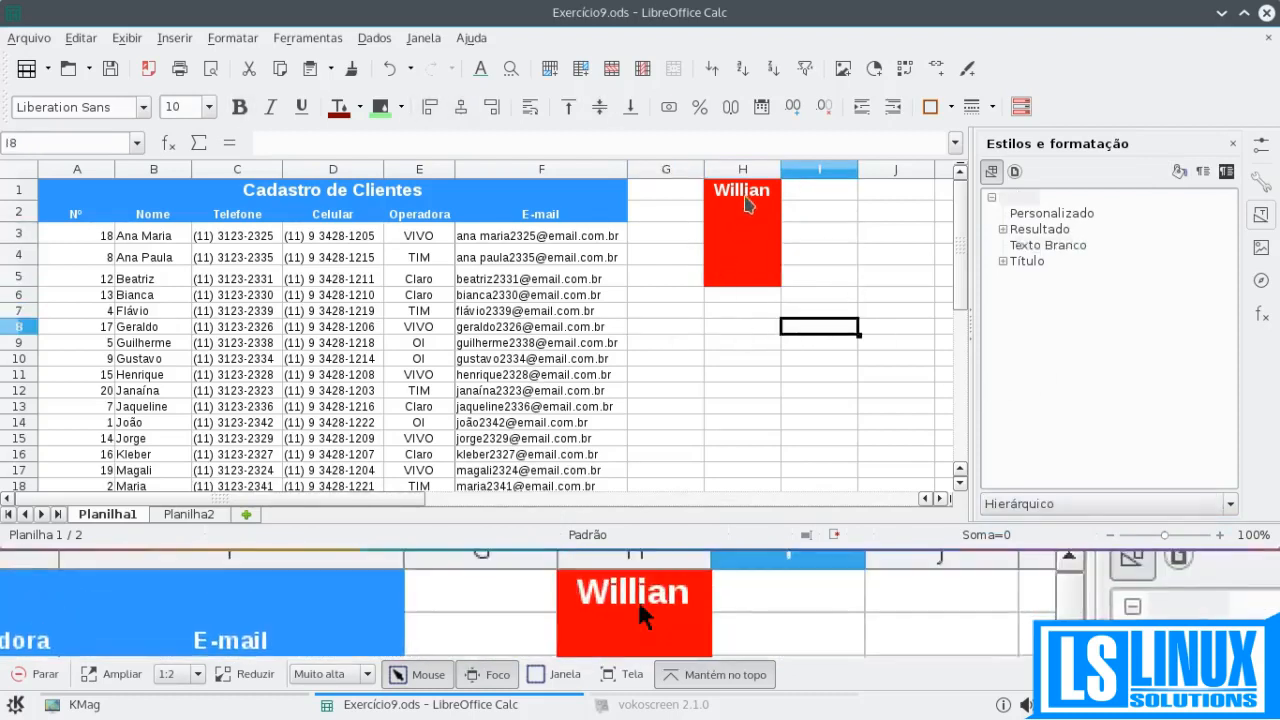
drag(750, 195, 753, 299)
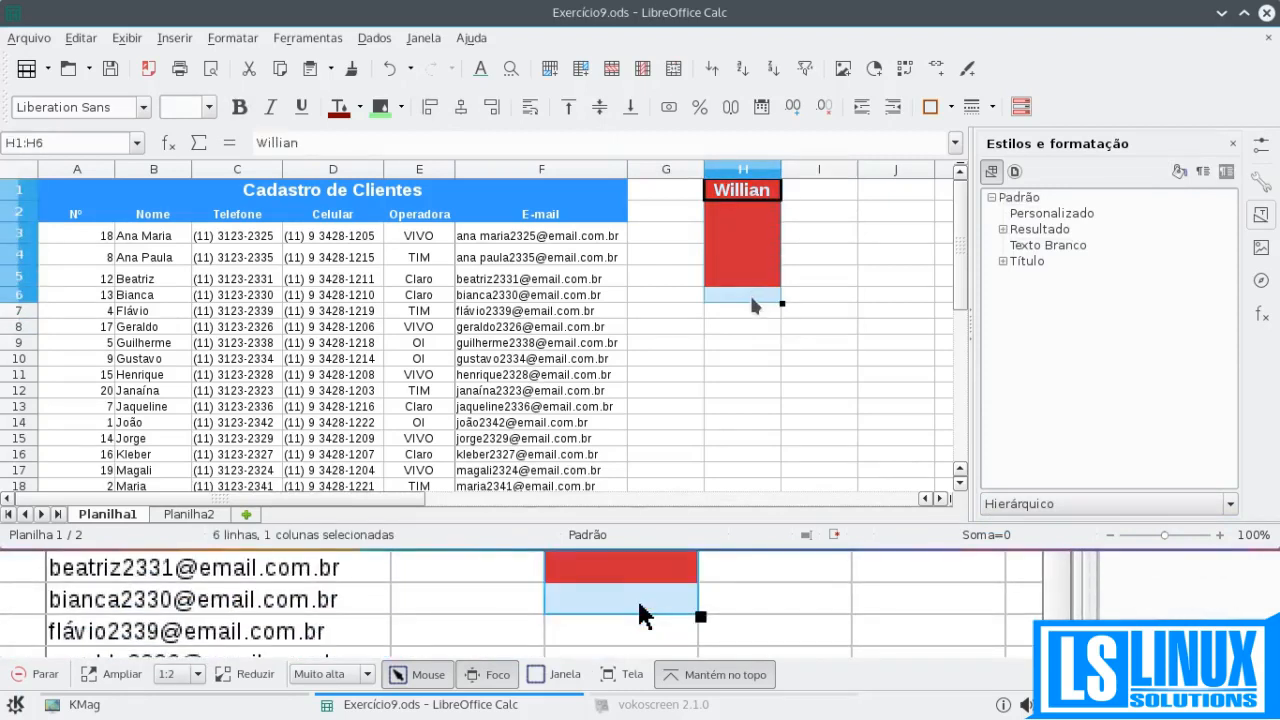
click(733, 272)
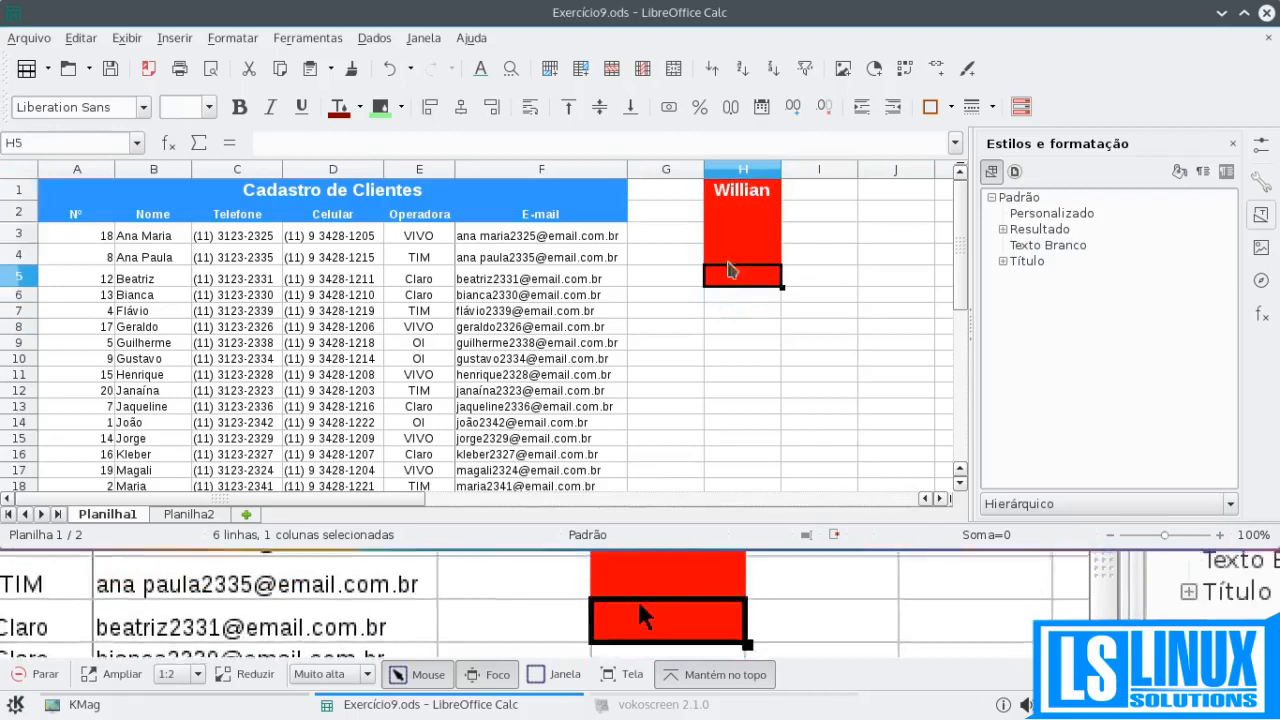
Step: Select cell H1 and delete the Texto Branco style
click(762, 200)
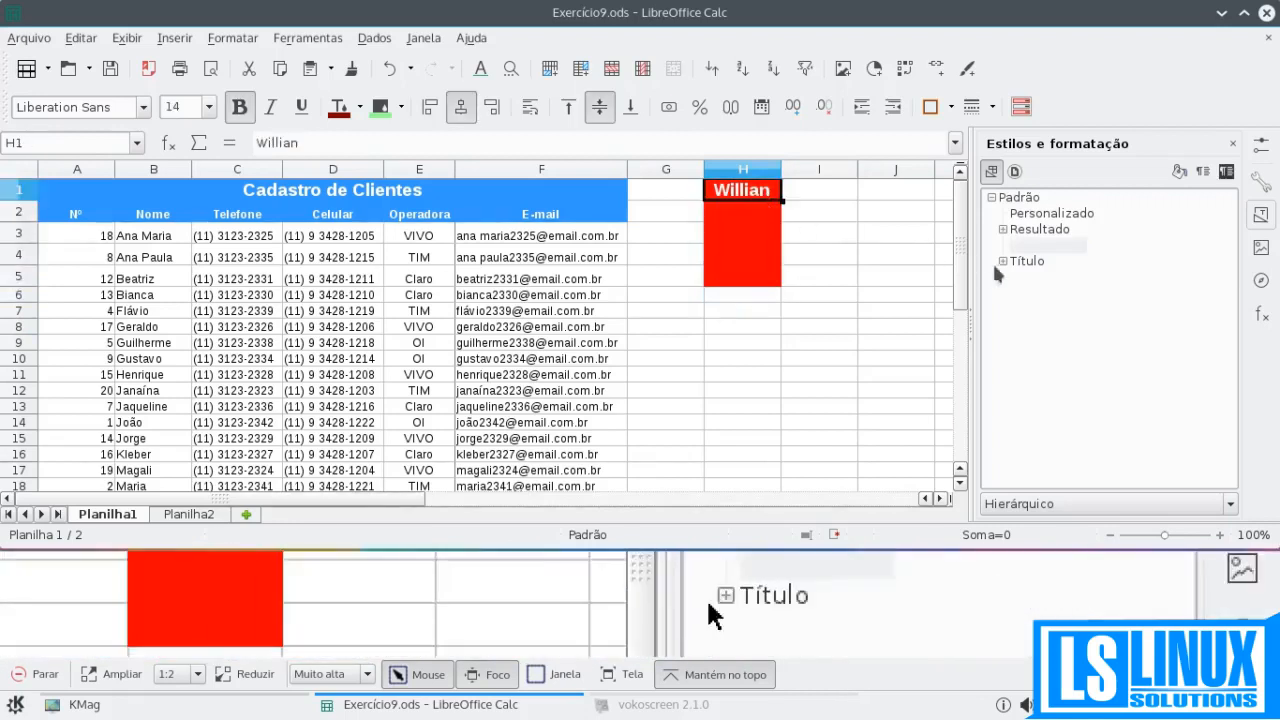
right_click(1045, 247)
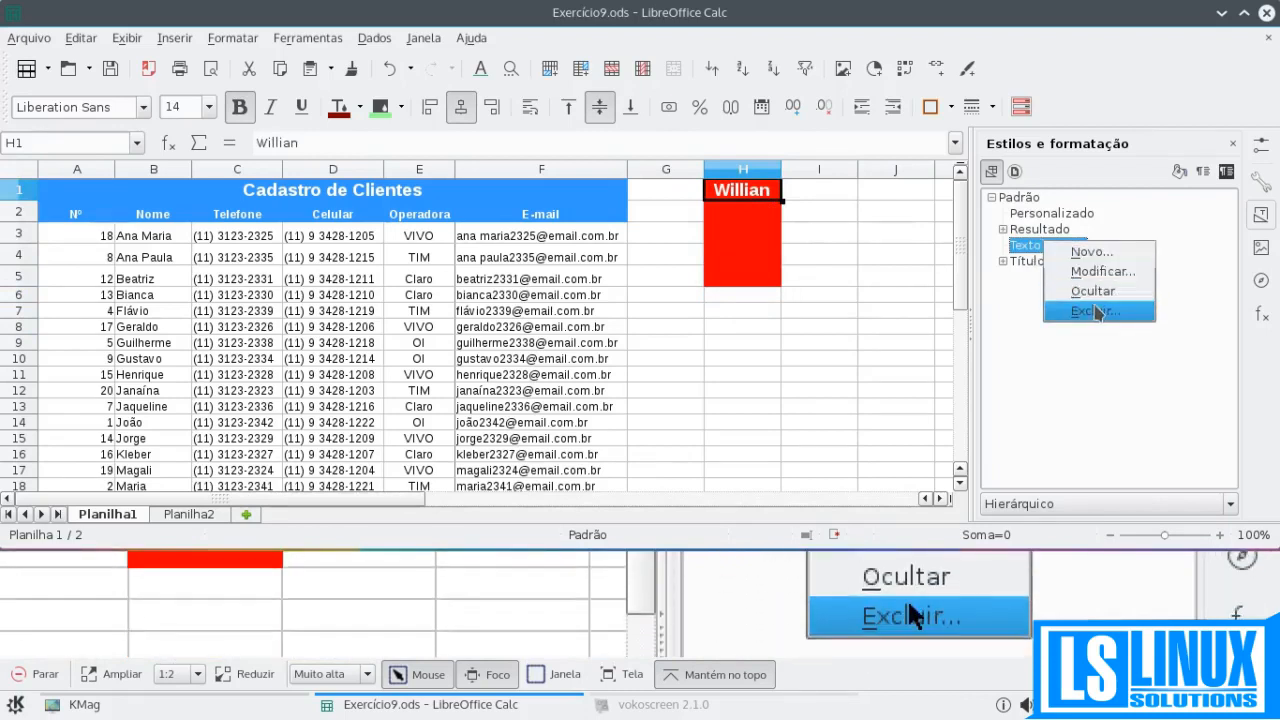
click(1097, 311)
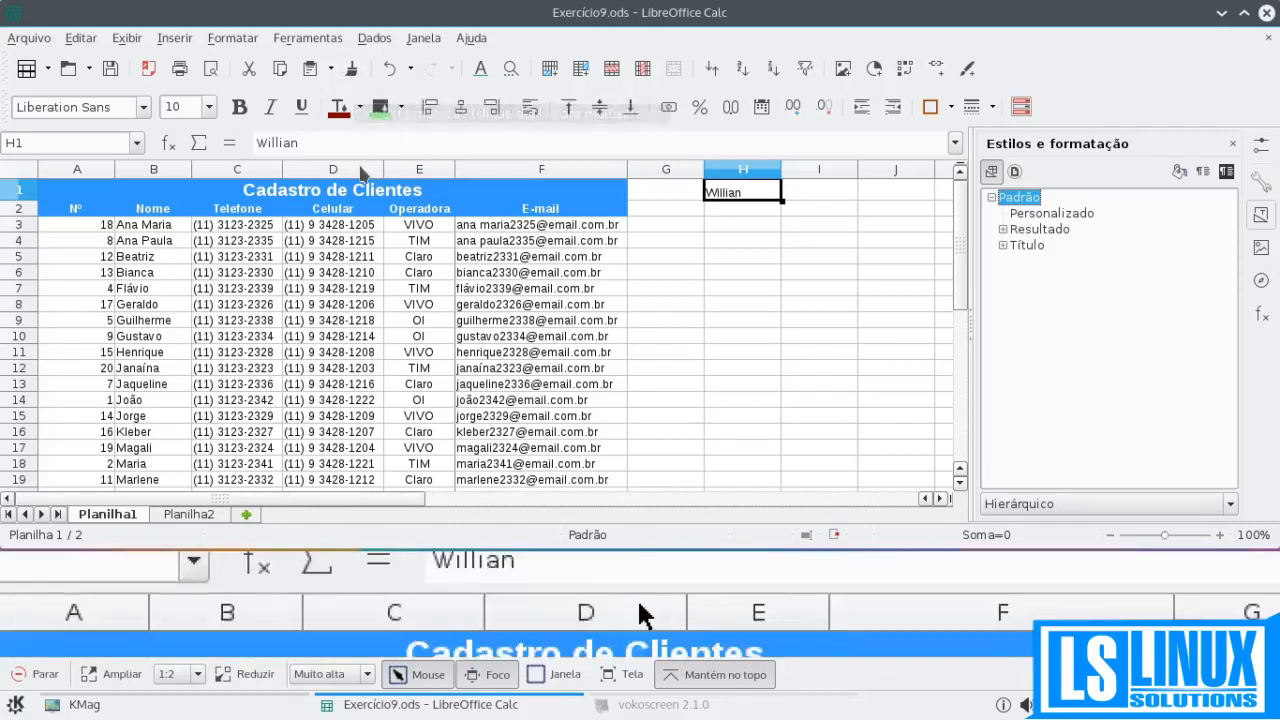
Step: Clone the formatting of the merged title "Cadastro de Clientes" onto cell H1 and select the resulting merged cell
click(350, 190)
click(351, 68)
click(753, 190)
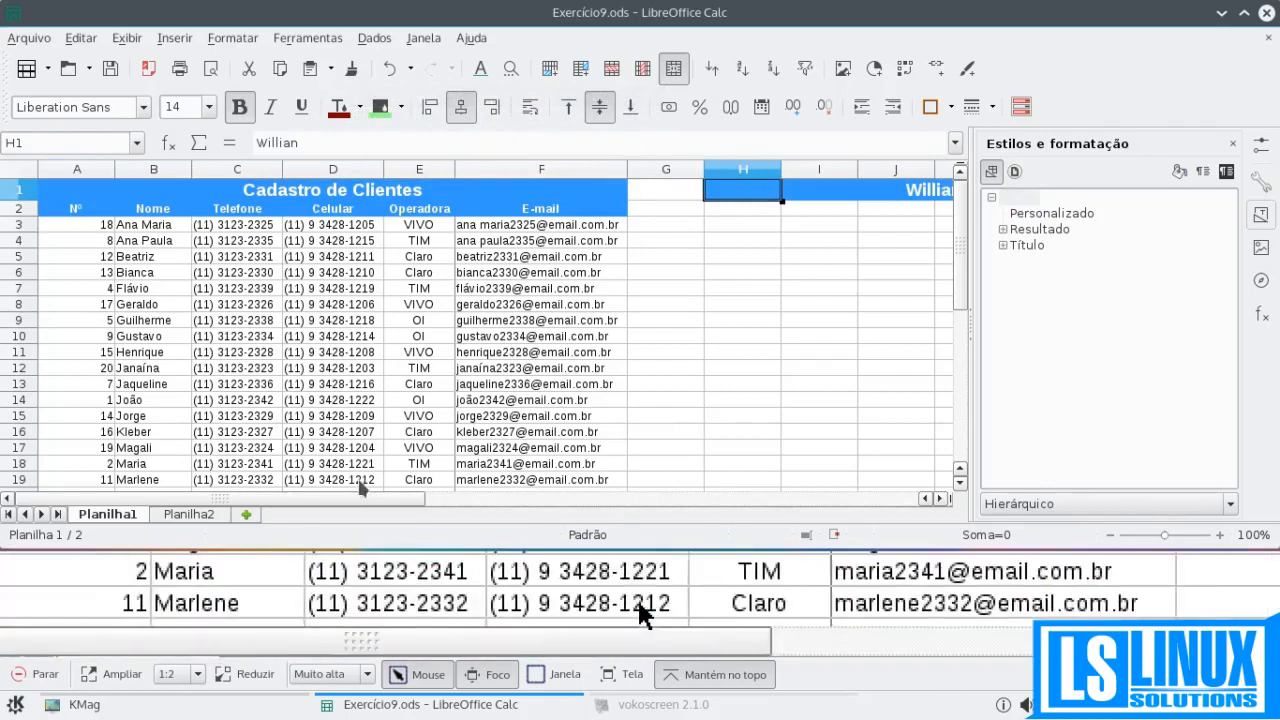
drag(357, 495, 416, 504)
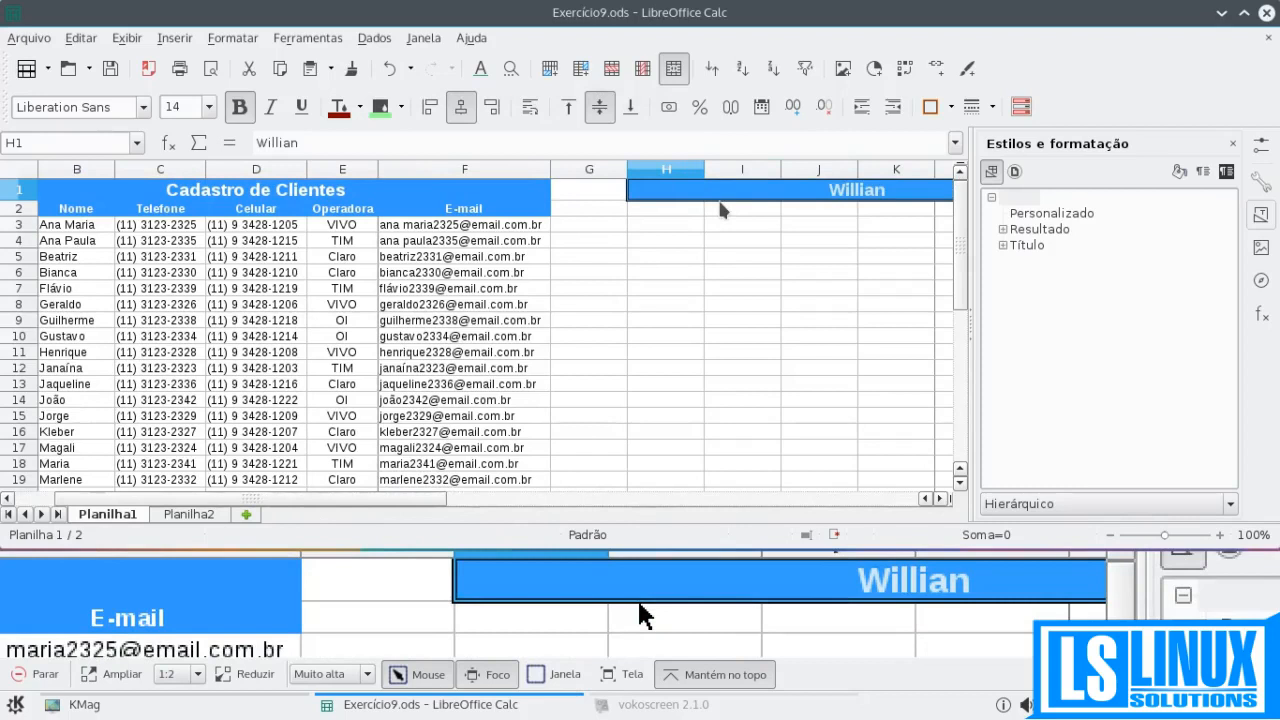
key(ctrl+Home)
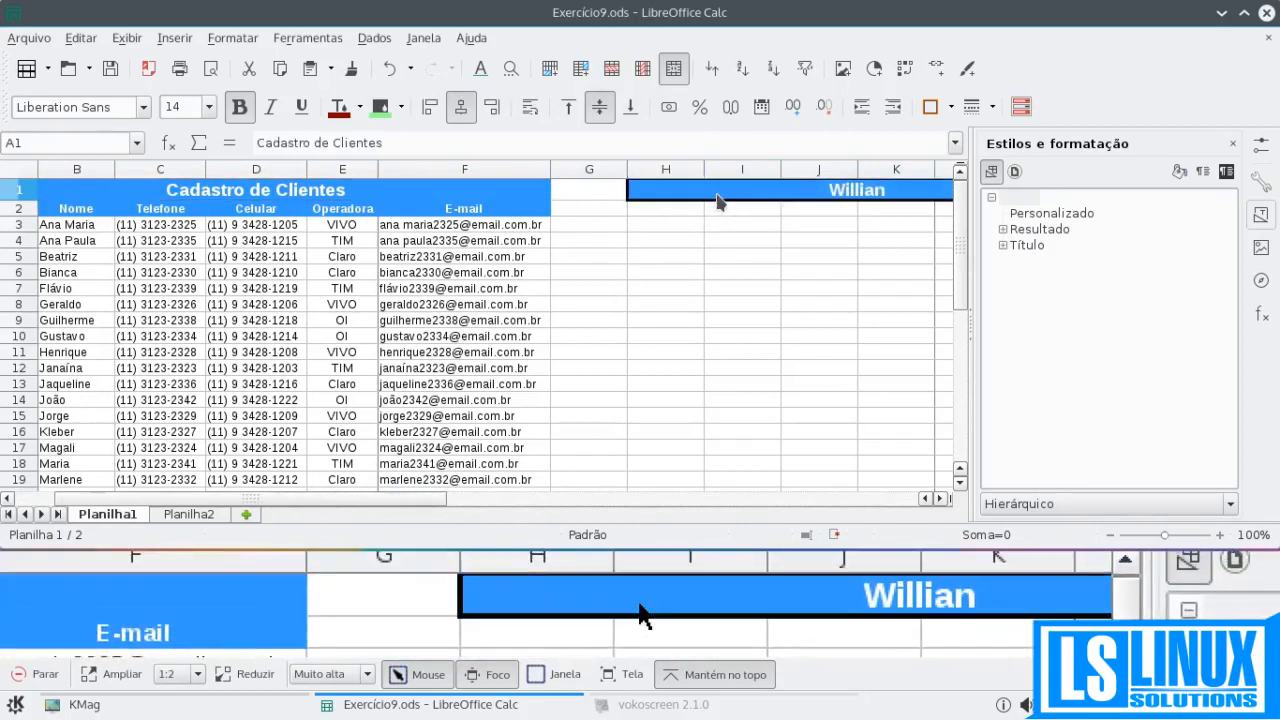
click(716, 197)
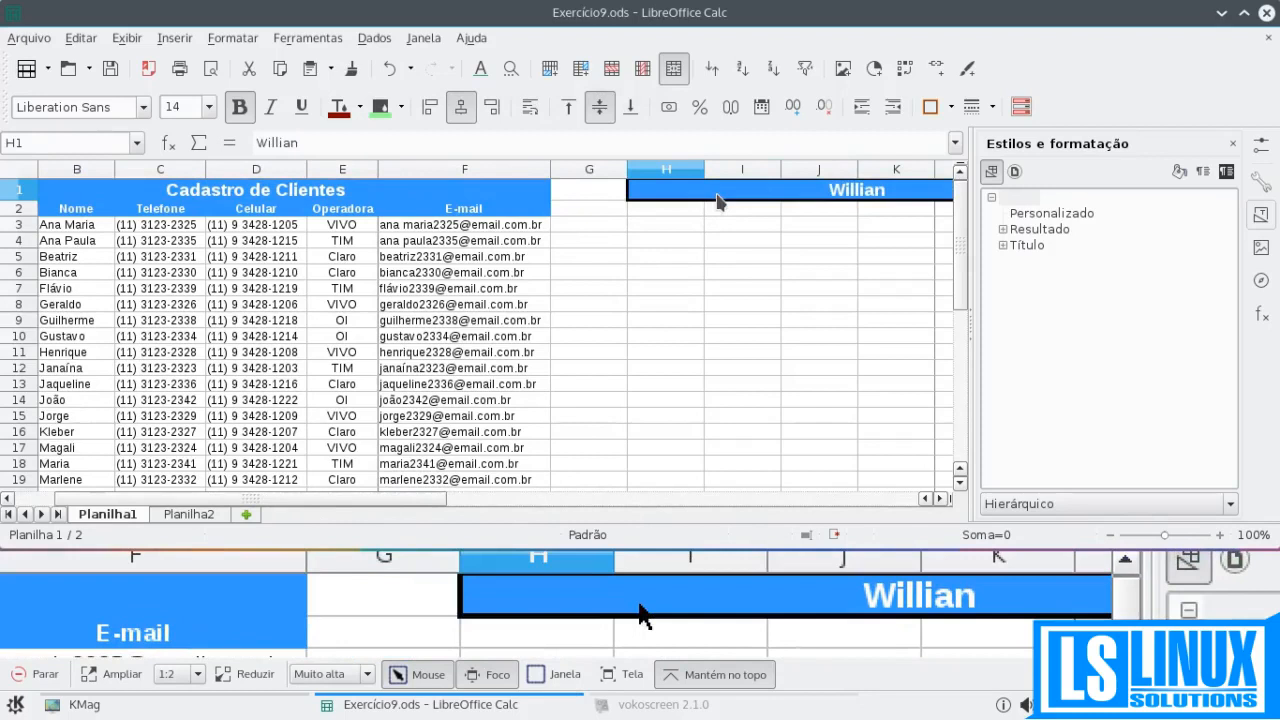